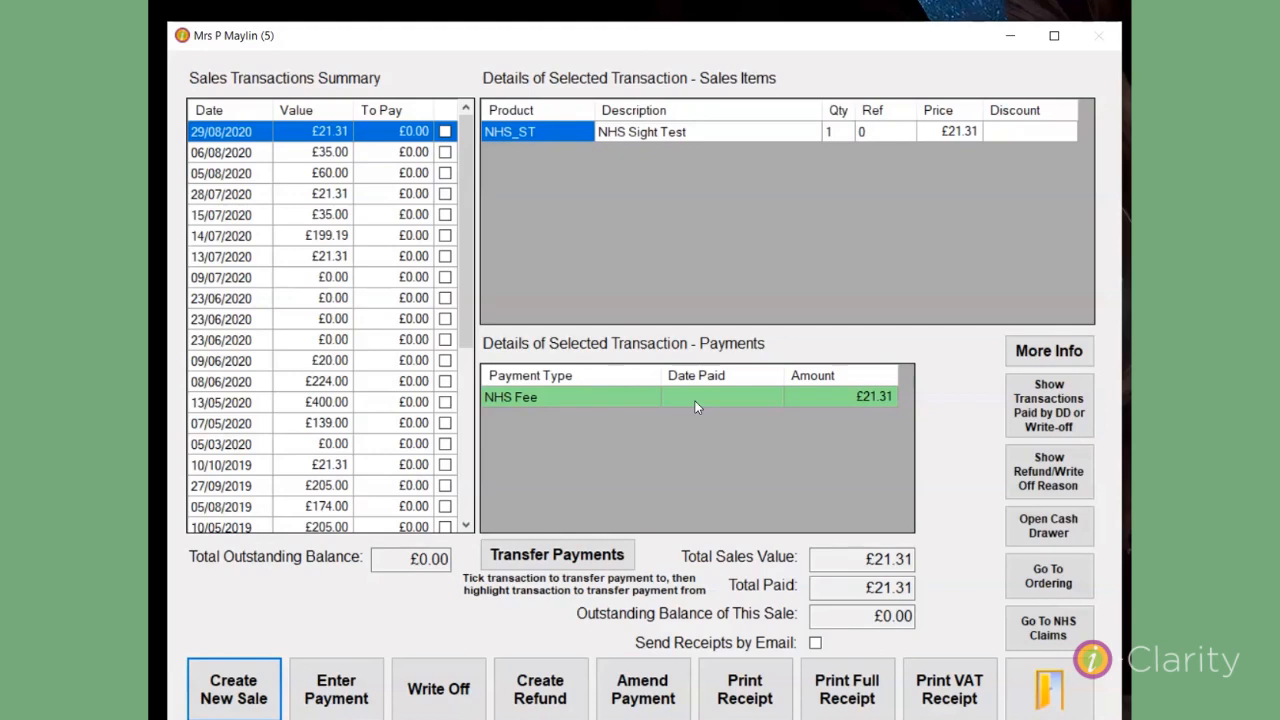
Close the patient's sales transactions and open the practice's deferred payments list.
click(1030, 690)
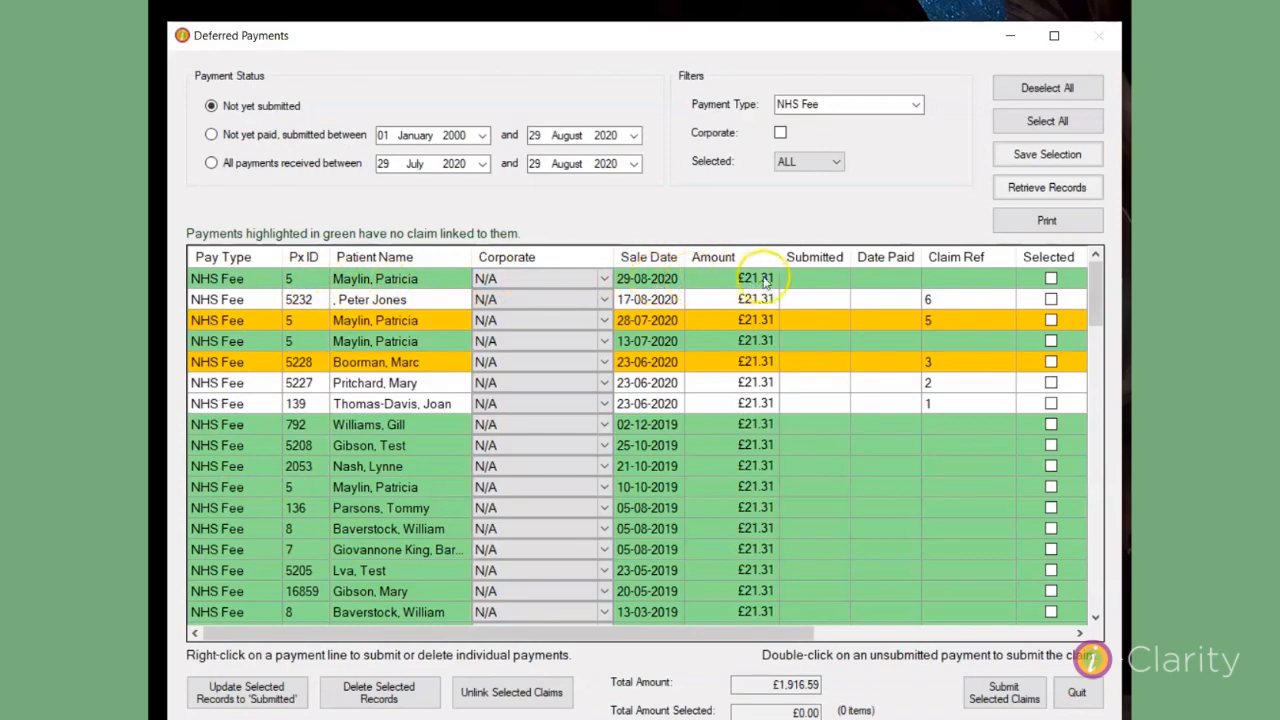
double_click(905, 280)
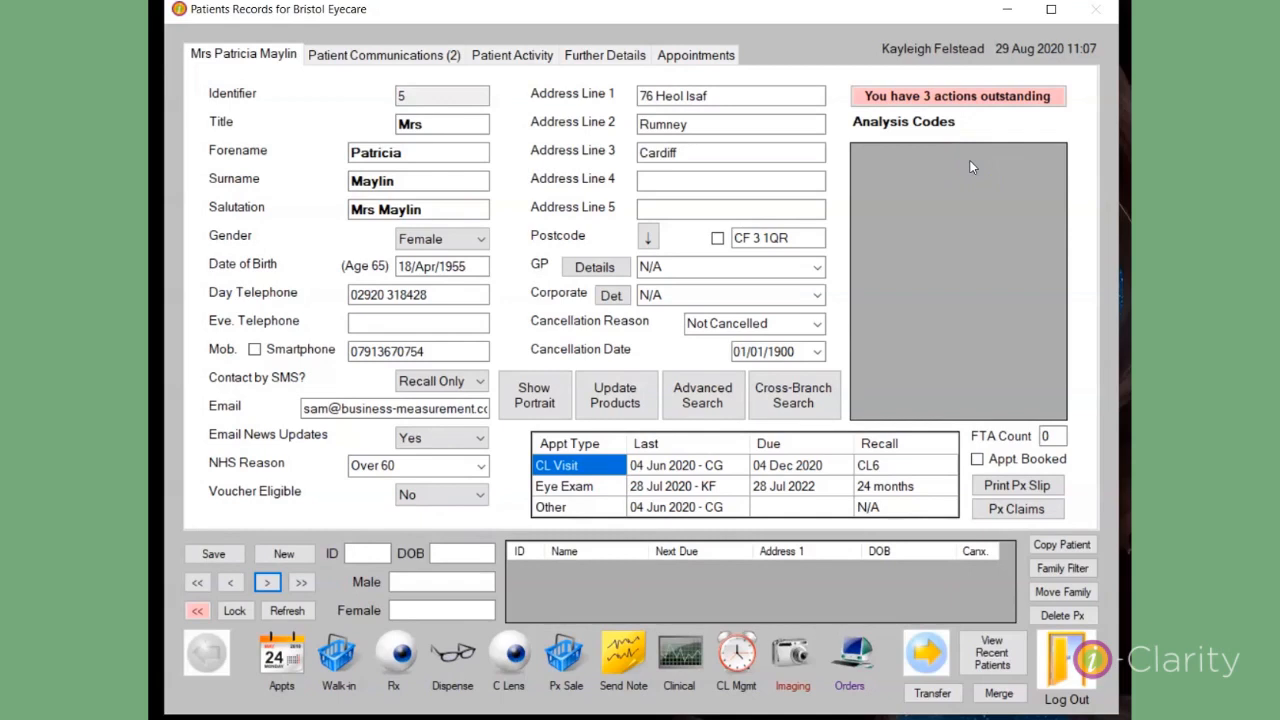
click(930, 655)
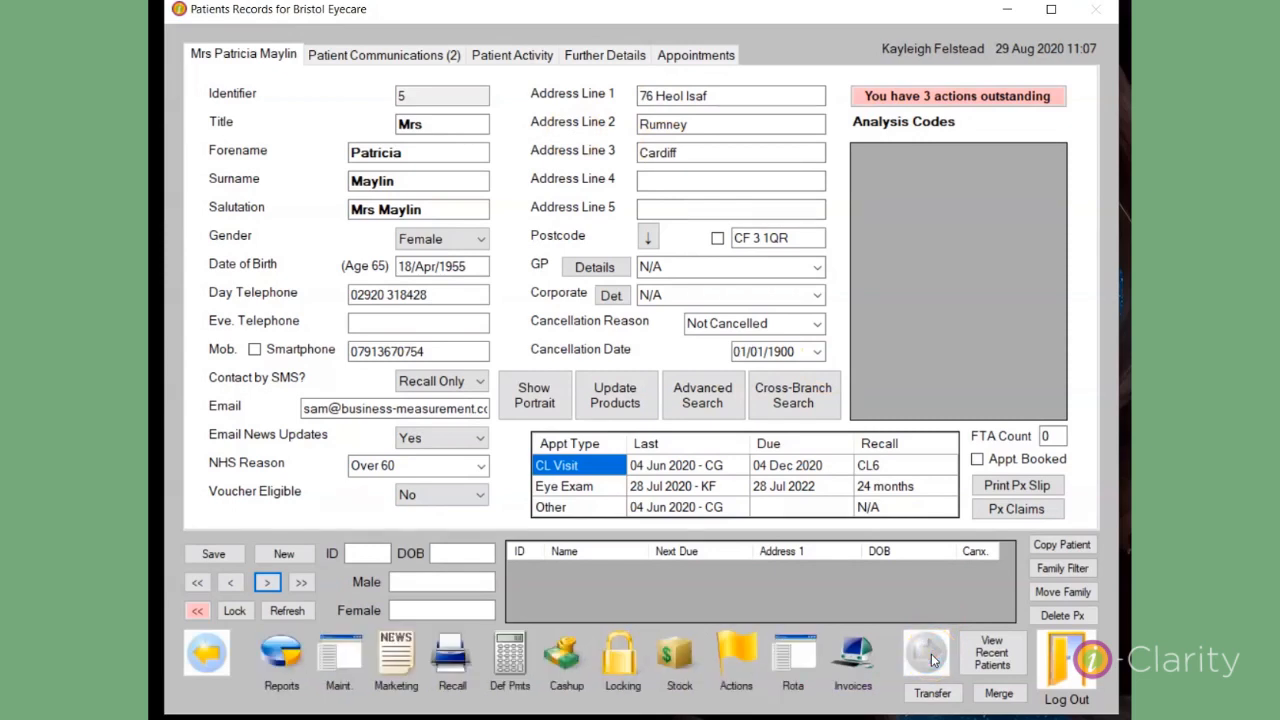
click(506, 660)
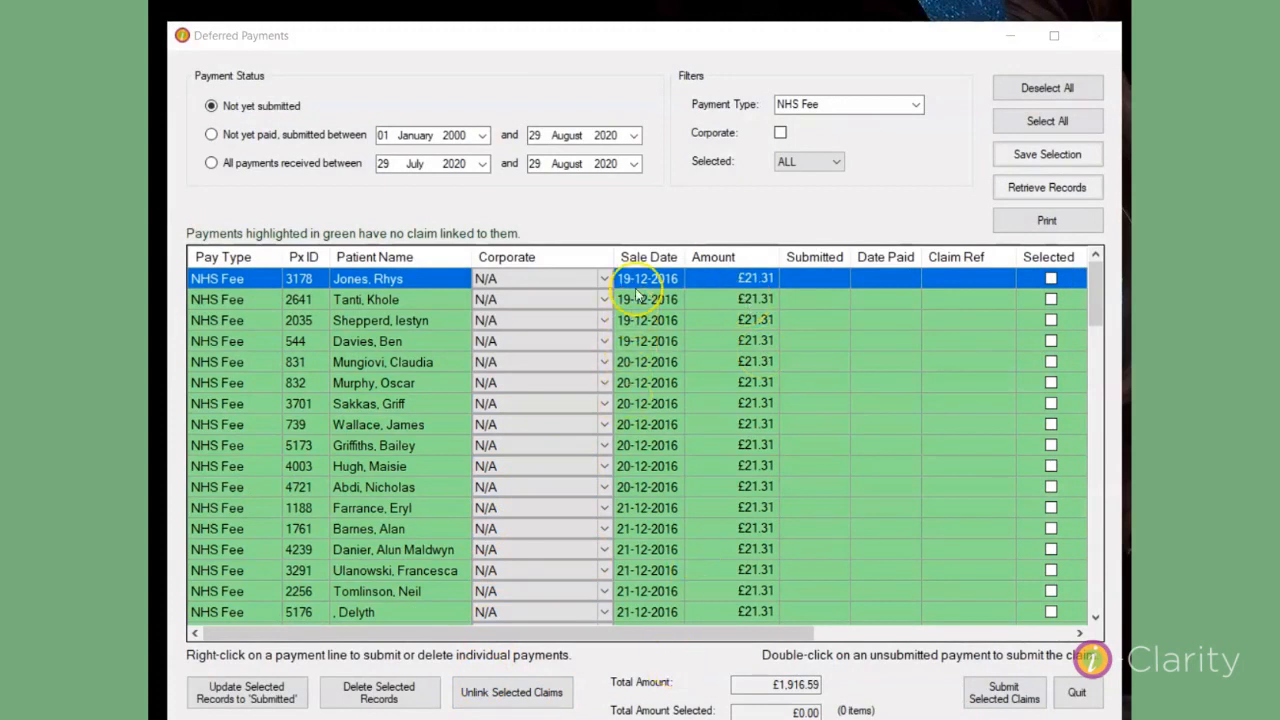
Sort the deferred payments by sale date with the newest first.
click(640, 256)
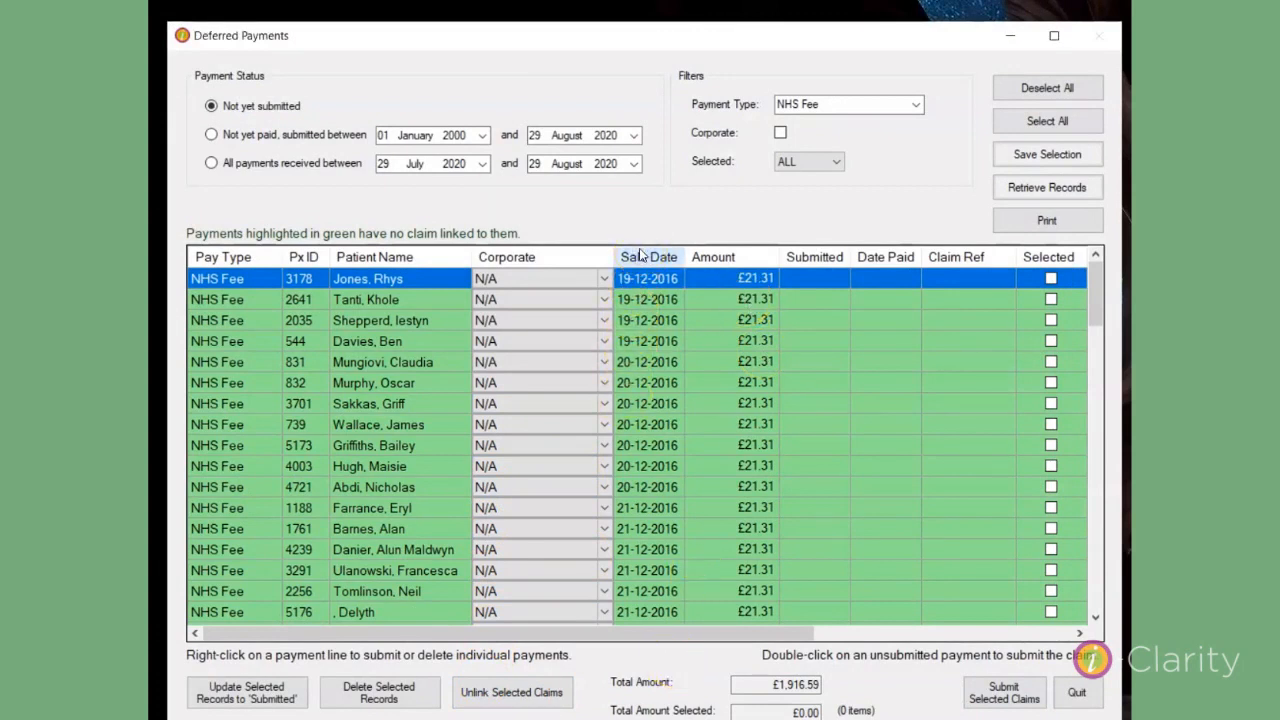
click(640, 256)
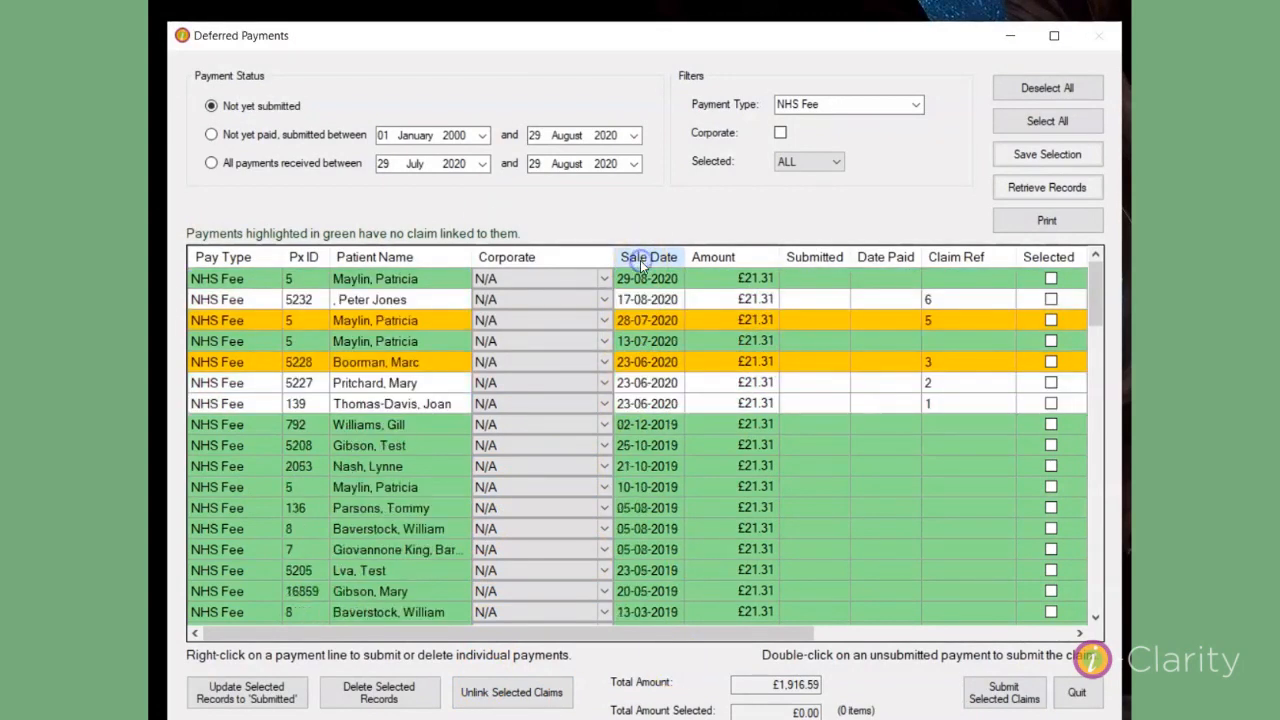
click(708, 228)
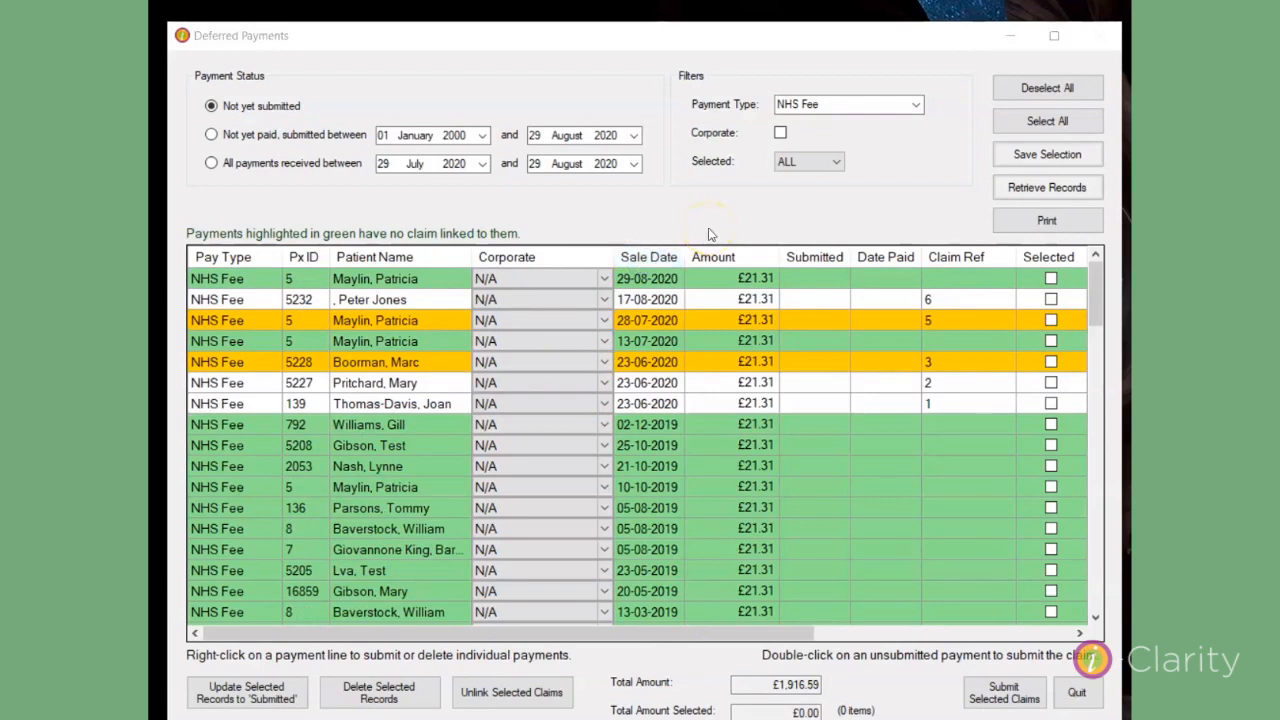
click(513, 69)
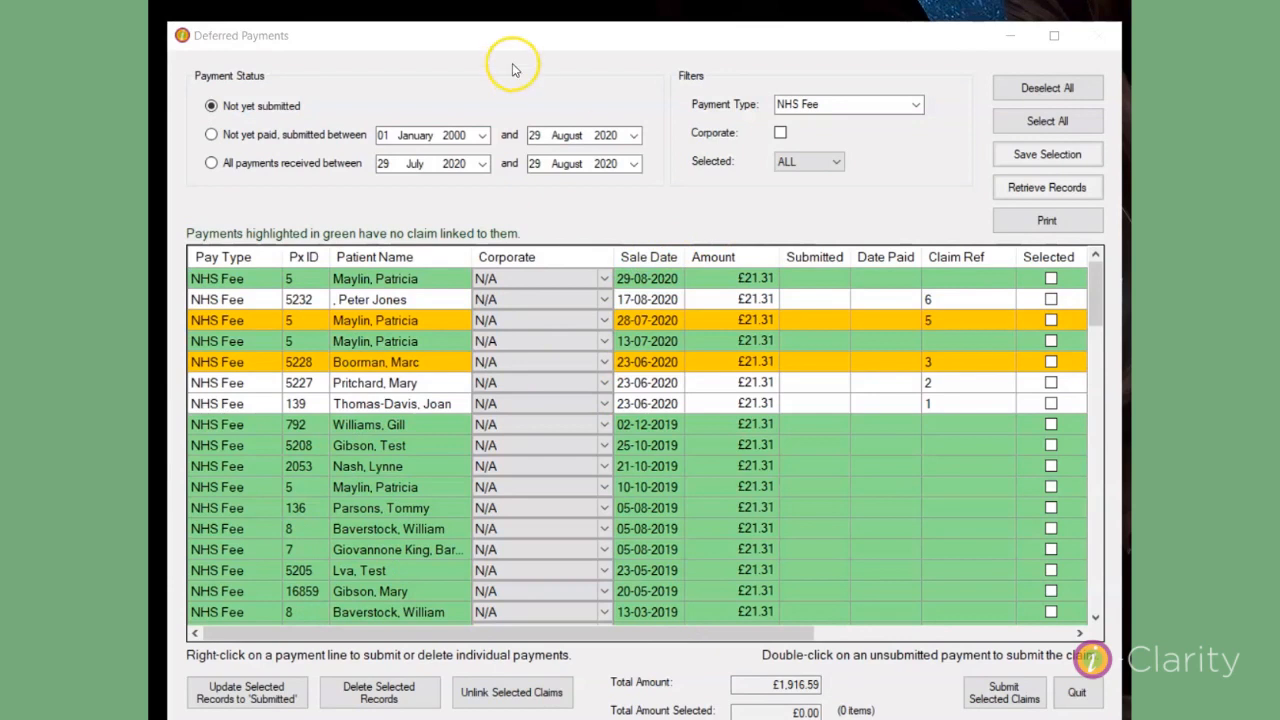
Look through the payment status options, from not yet submitted and not yet paid to all payments received.
click(265, 110)
click(266, 136)
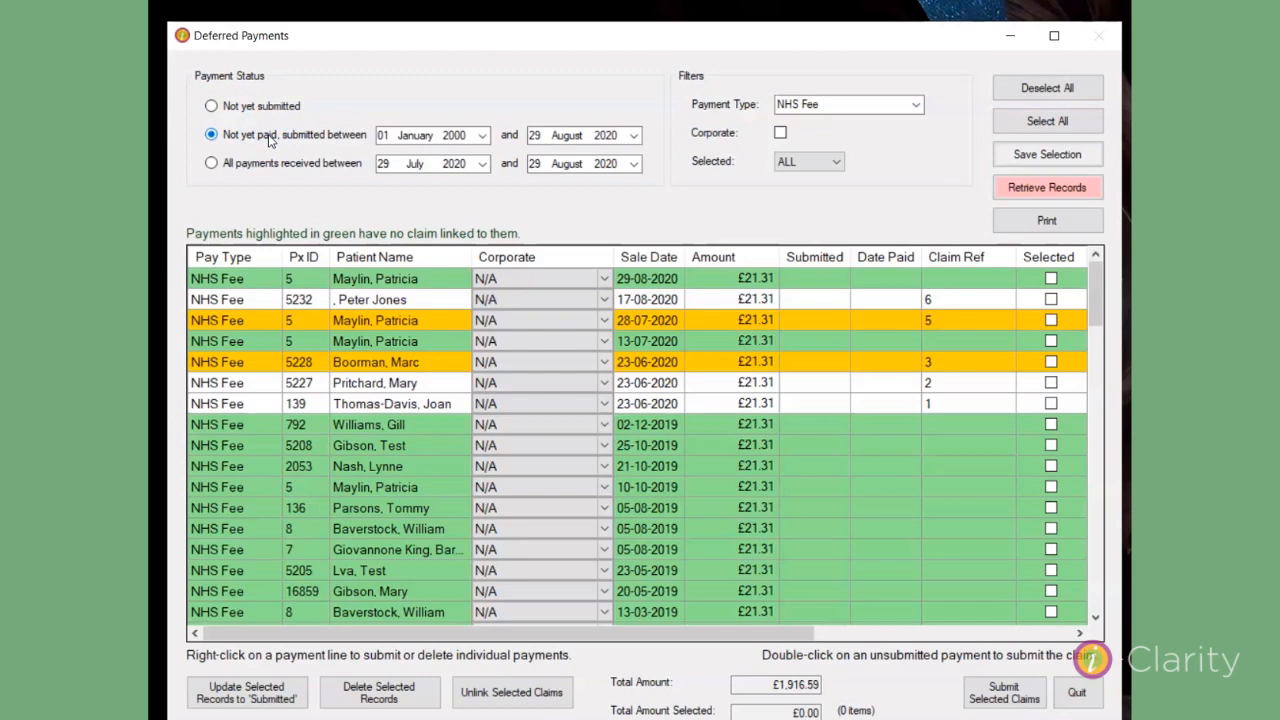
click(273, 167)
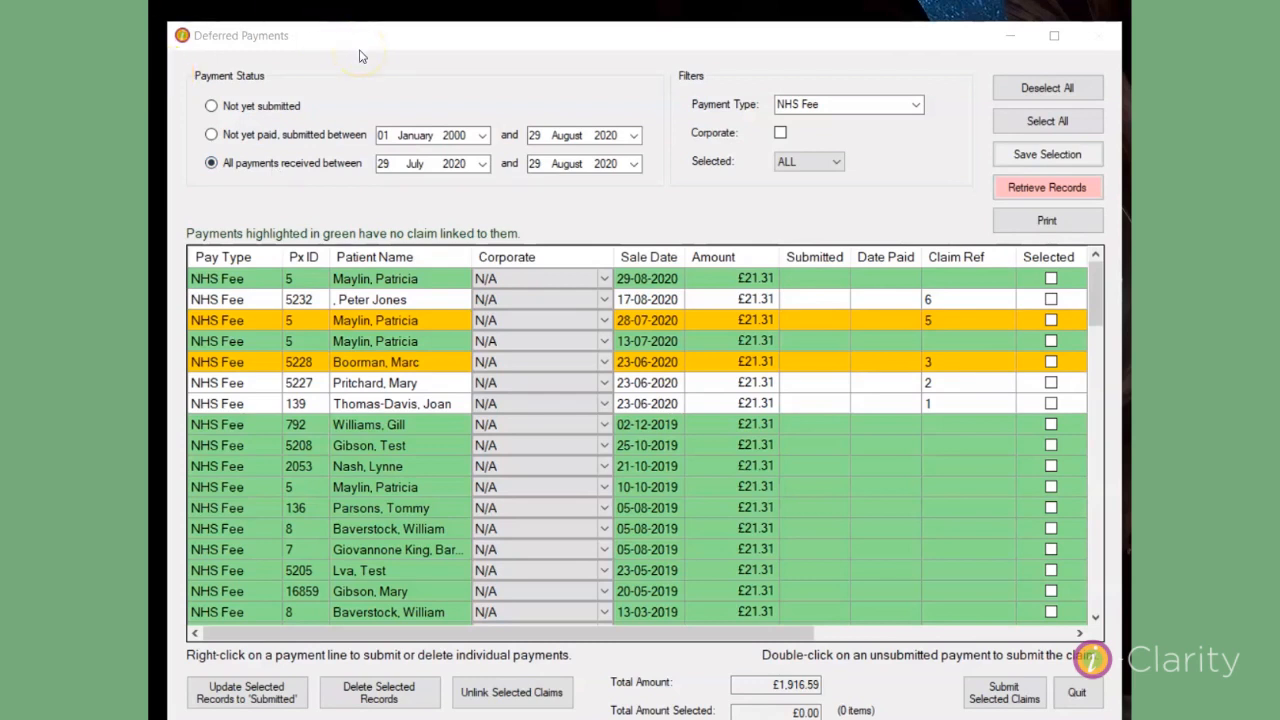
Filter the not yet submitted payments by payment type Corporate and company Accor Eyecare/ Edenred, and retrieve the matching records.
click(916, 106)
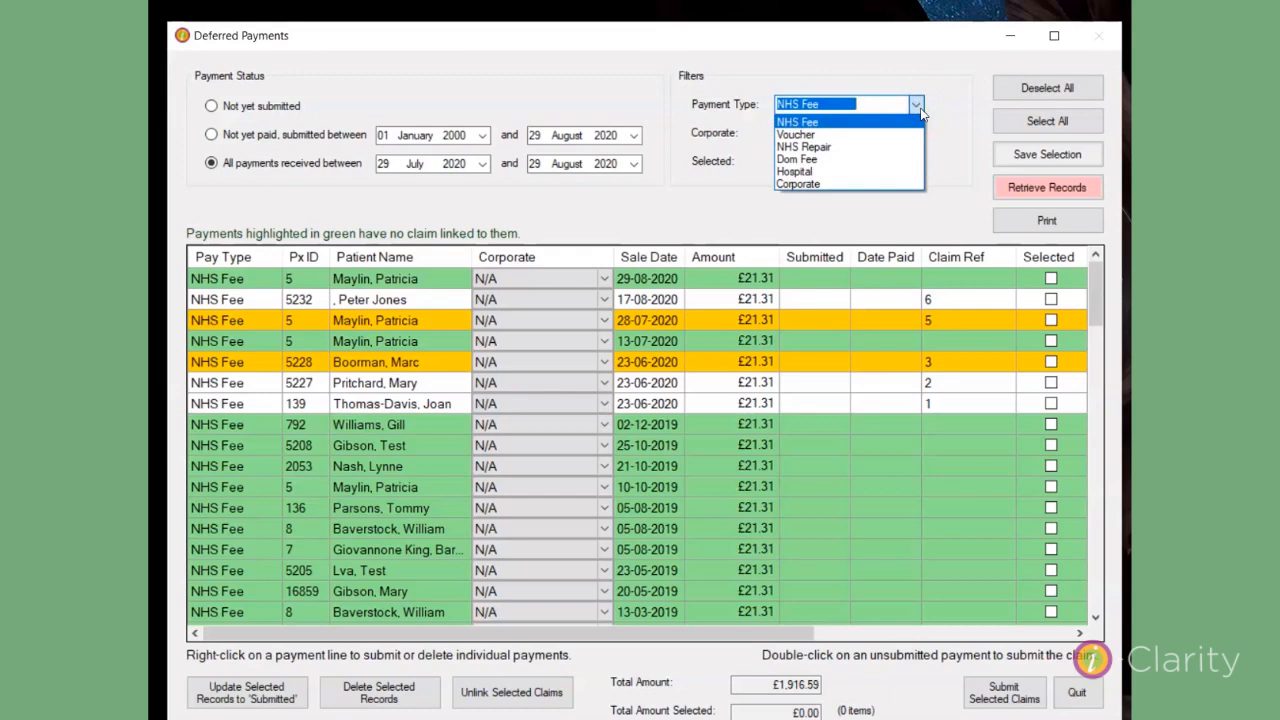
click(870, 190)
click(869, 189)
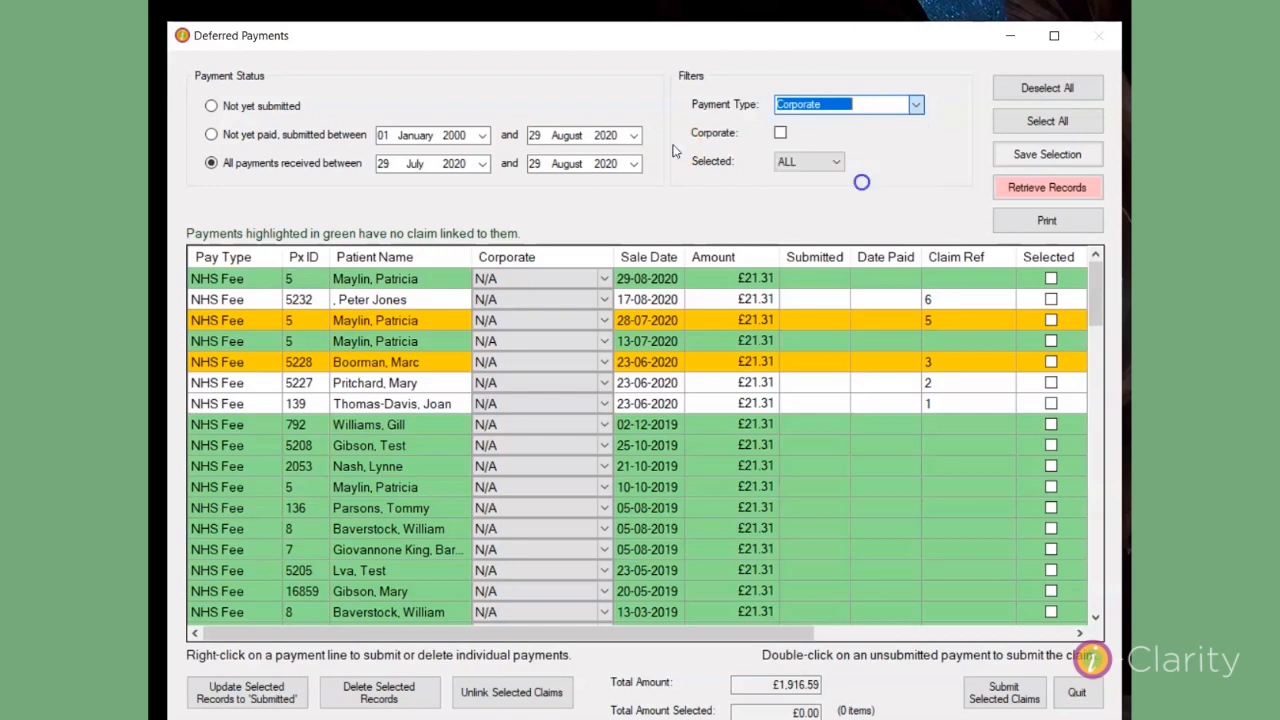
click(780, 133)
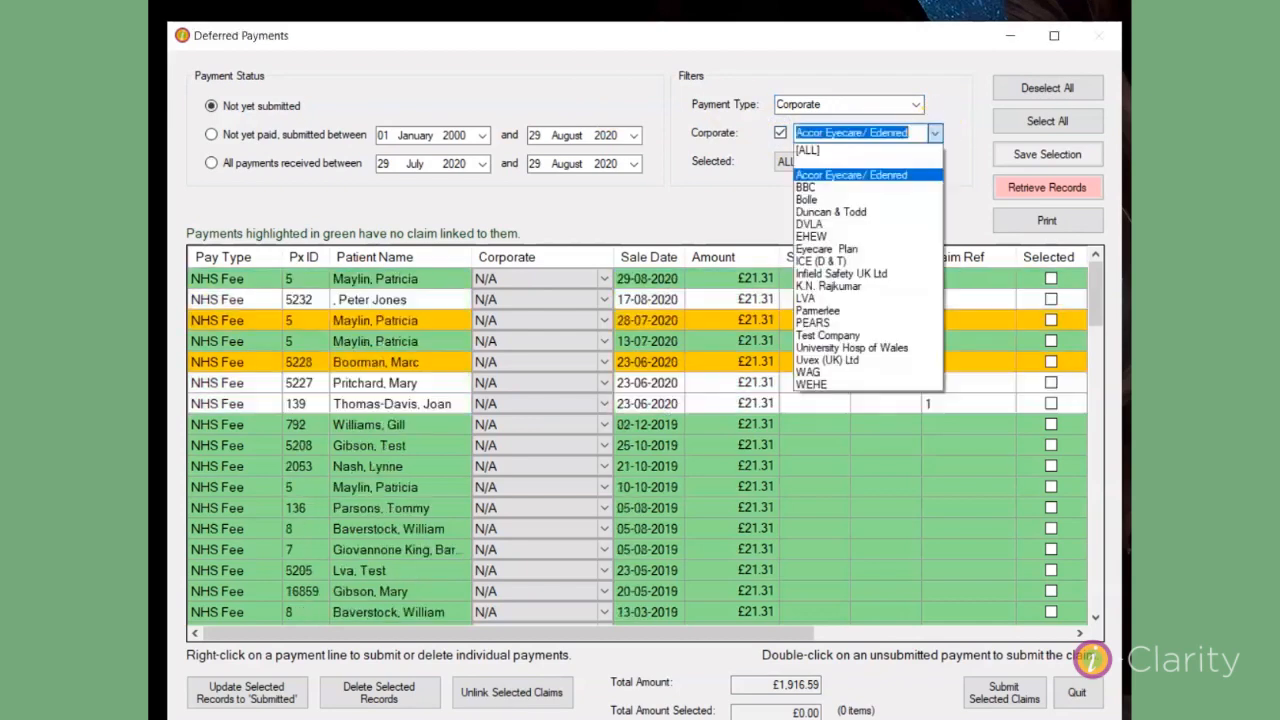
click(855, 173)
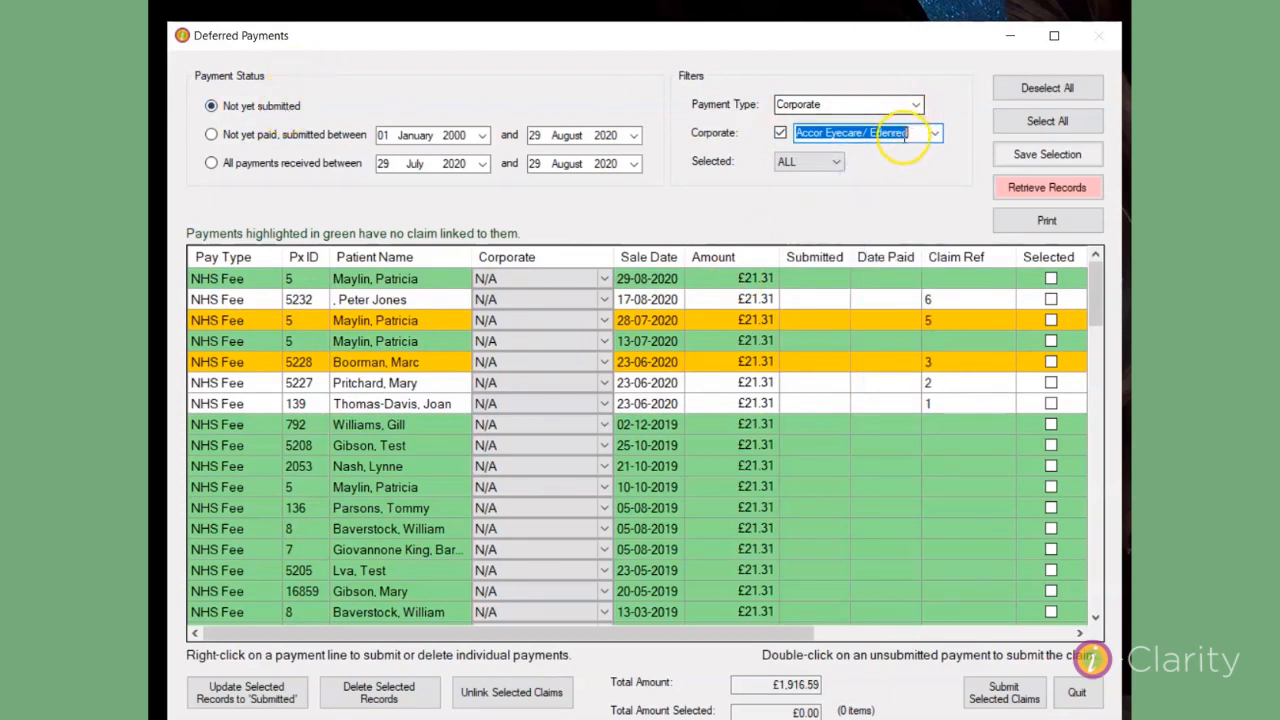
click(1020, 190)
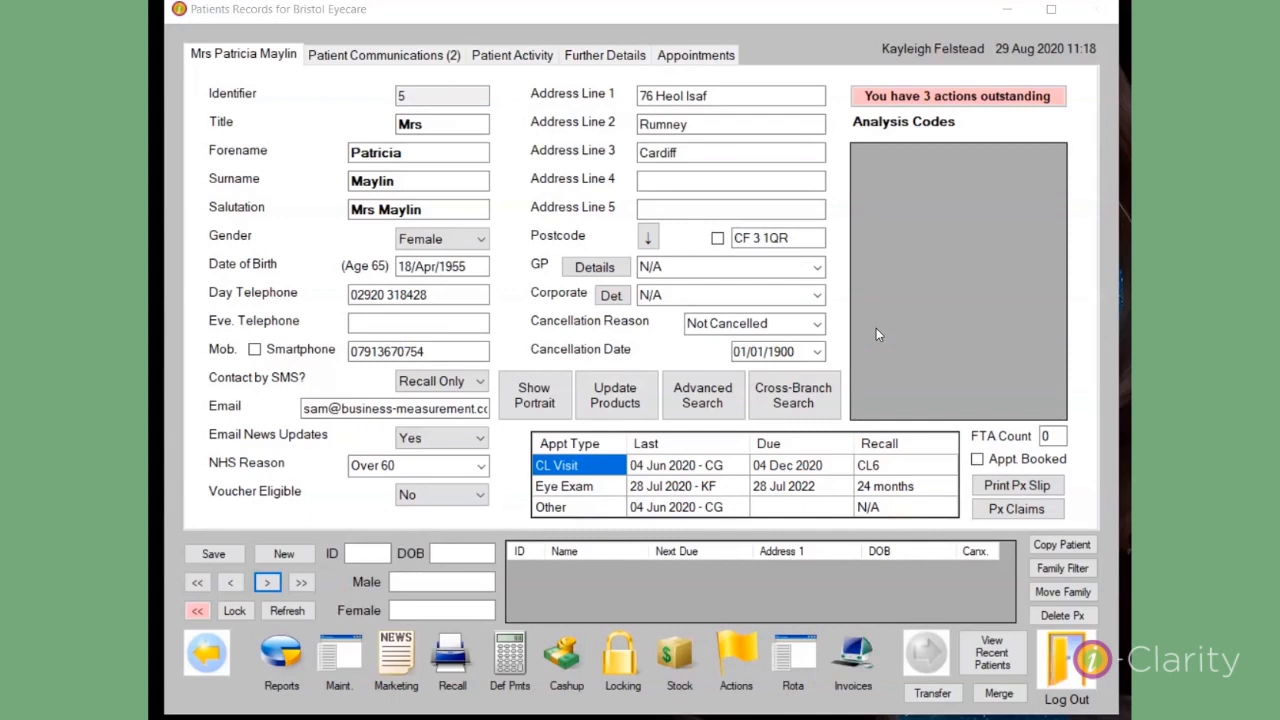
Reopen the deferred payments list and retrieve the not yet submitted records with payment type NHS Fee.
click(510, 655)
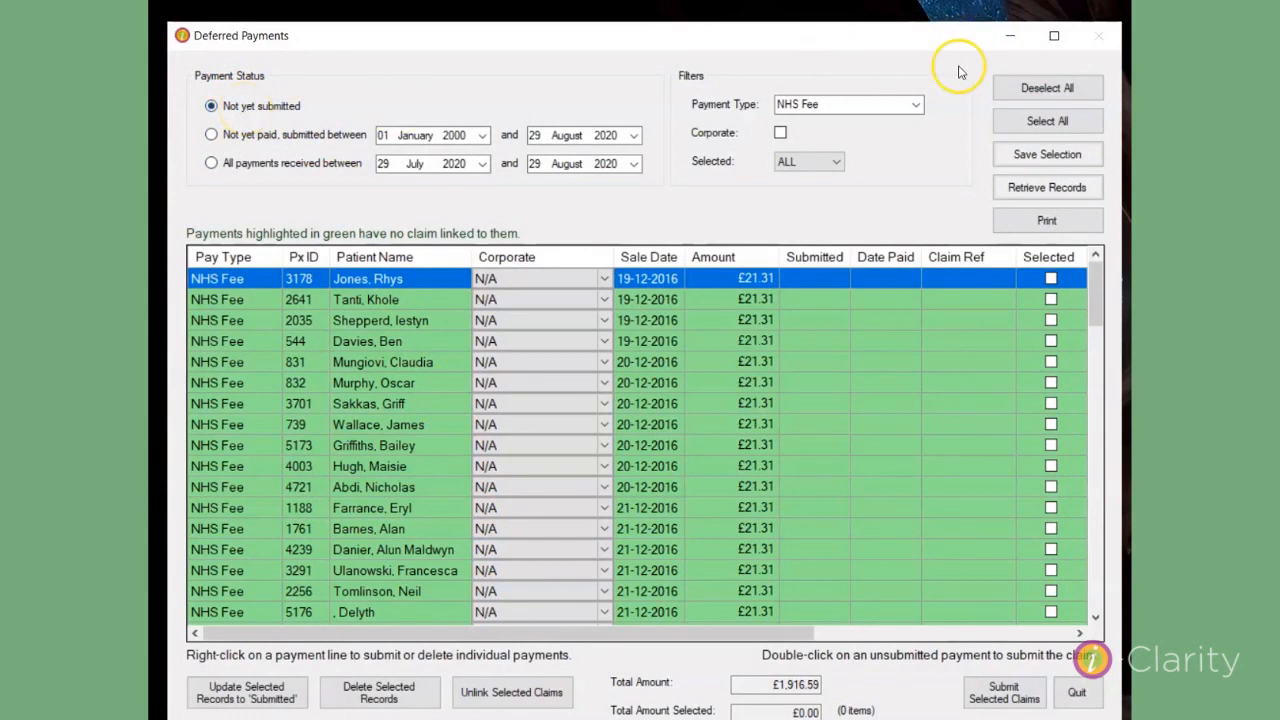
click(916, 105)
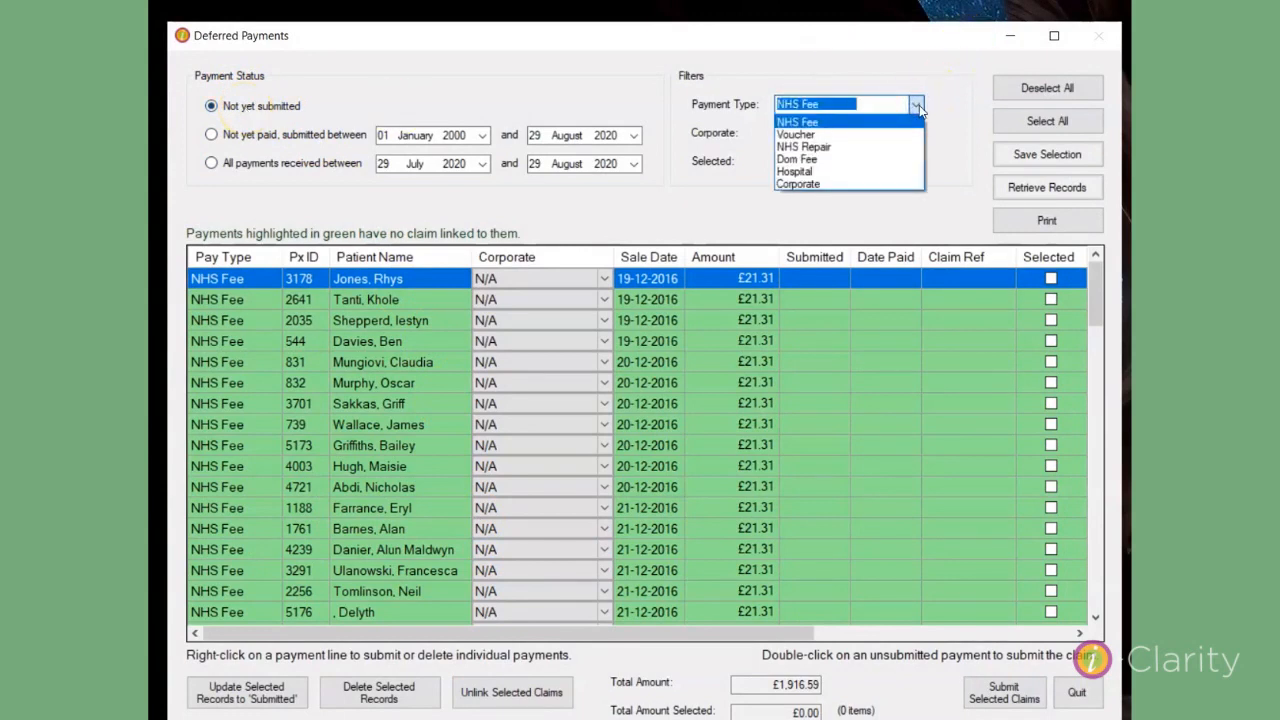
click(829, 124)
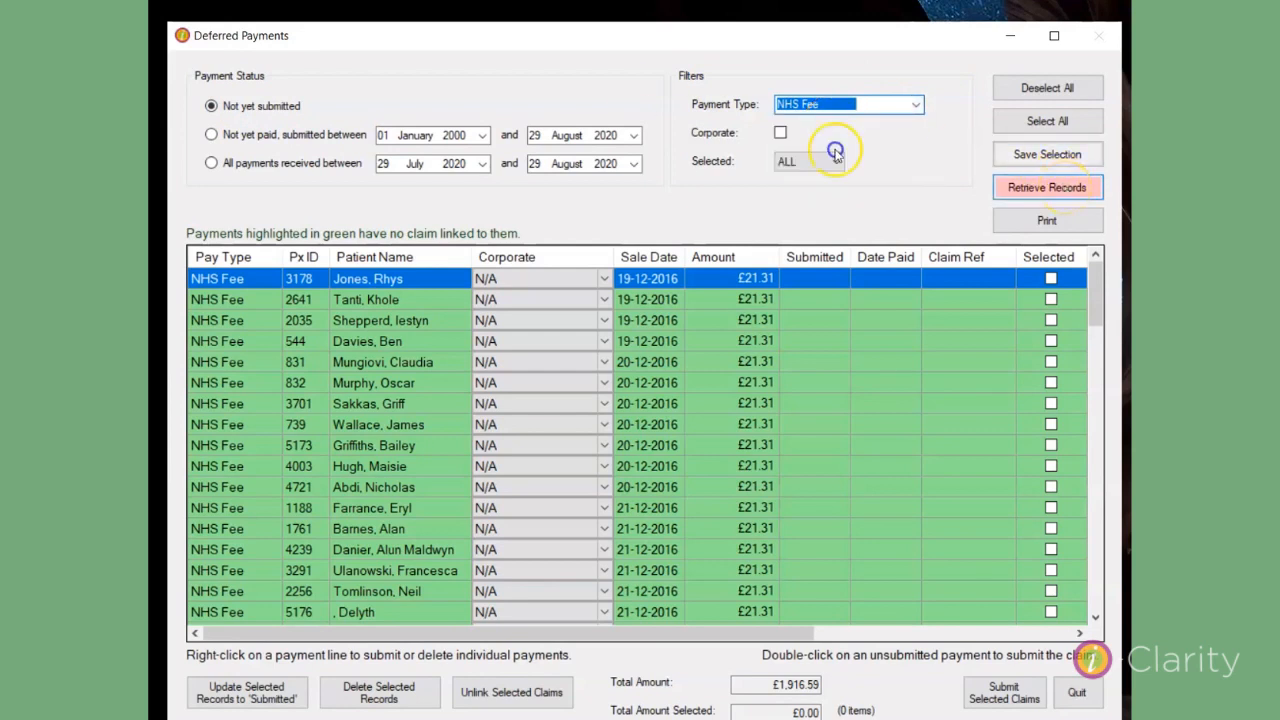
click(1066, 192)
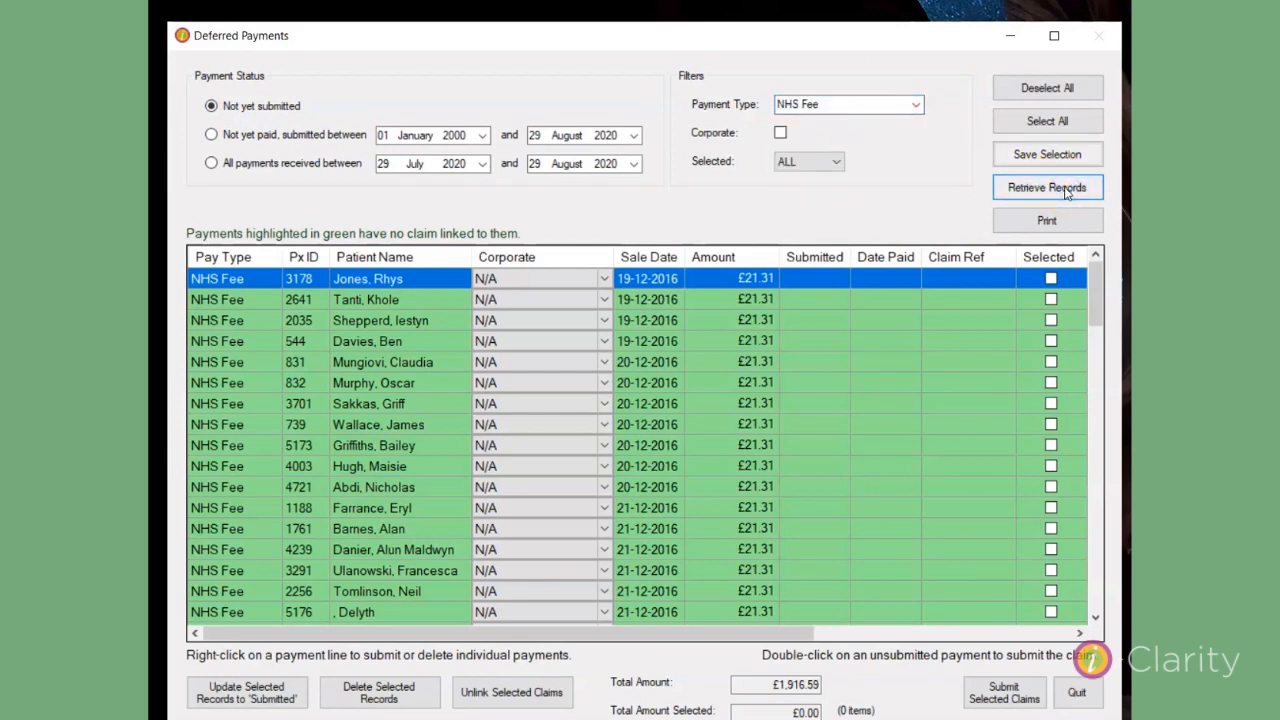
Select the first, second, fourth and fifth listed NHS Fee payments and update them to Submitted.
click(1050, 281)
click(1050, 298)
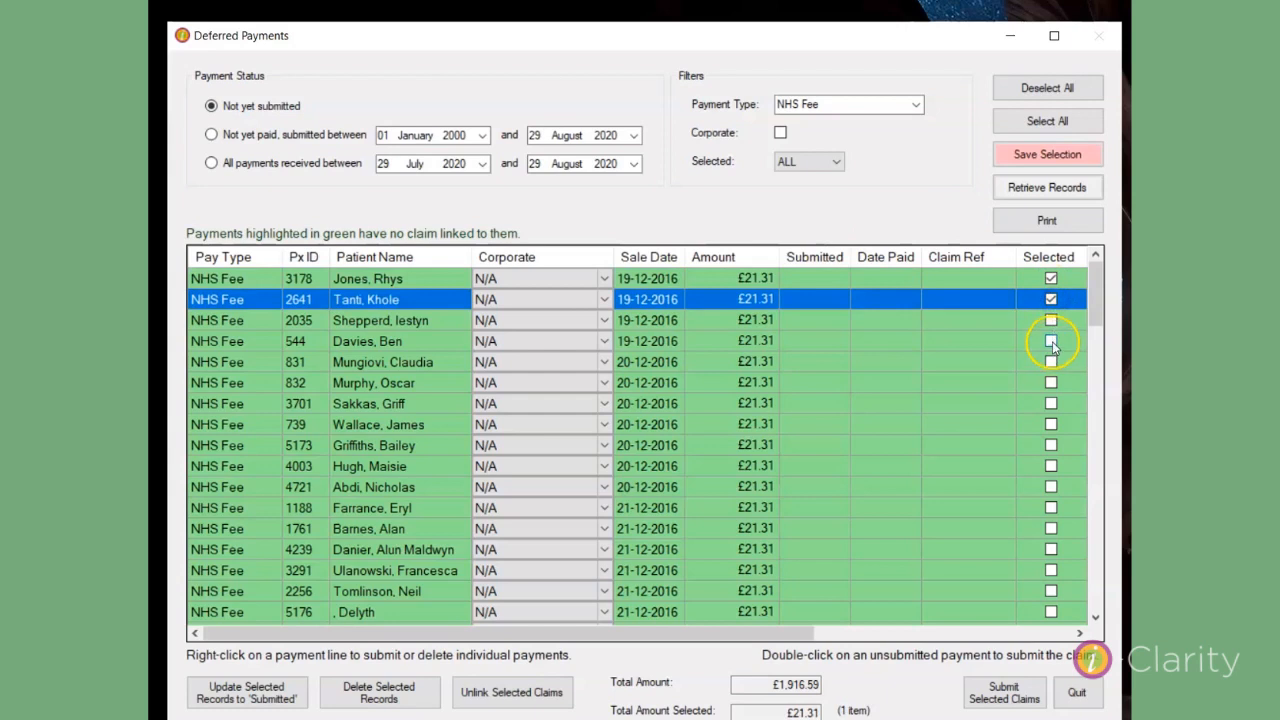
click(1051, 341)
click(1051, 362)
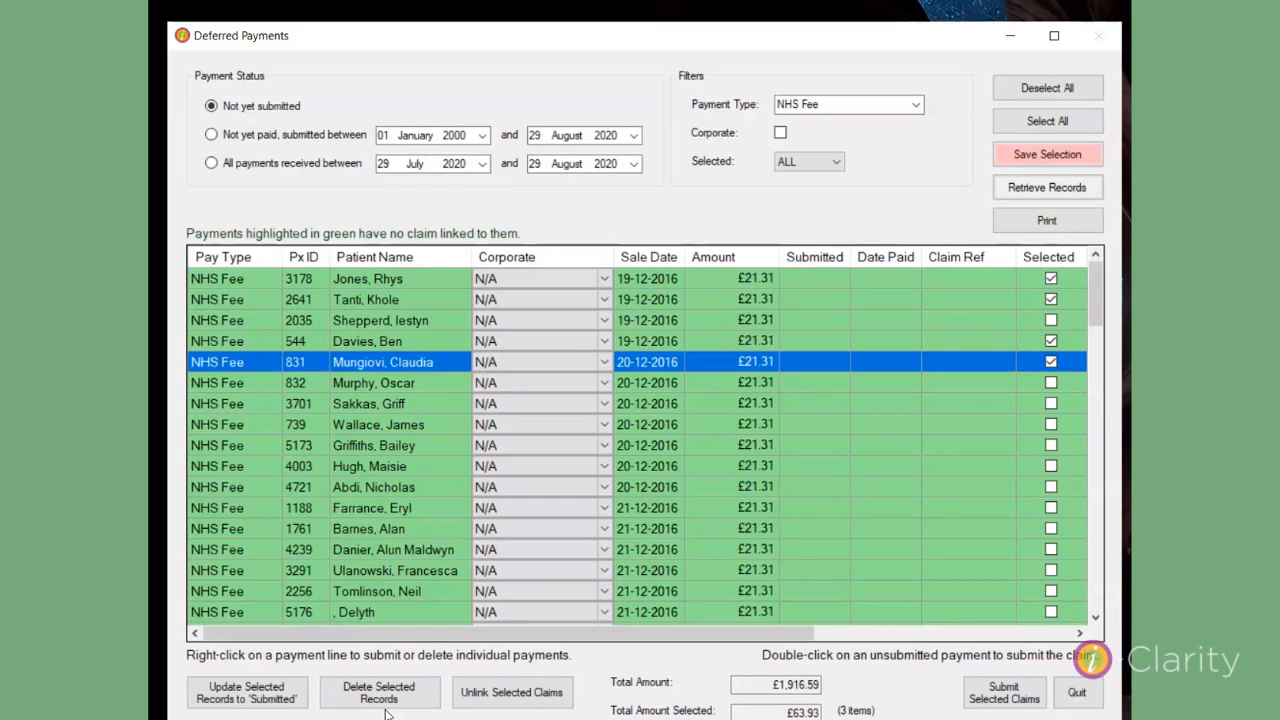
click(255, 693)
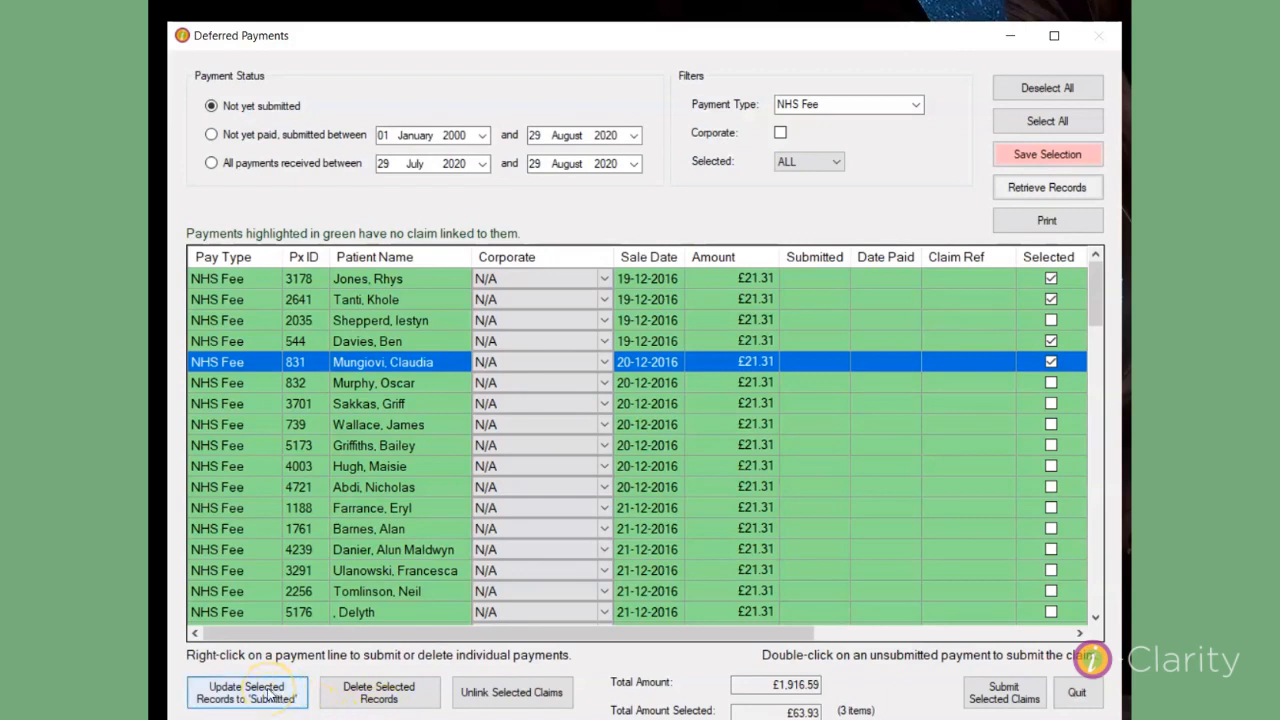
click(268, 692)
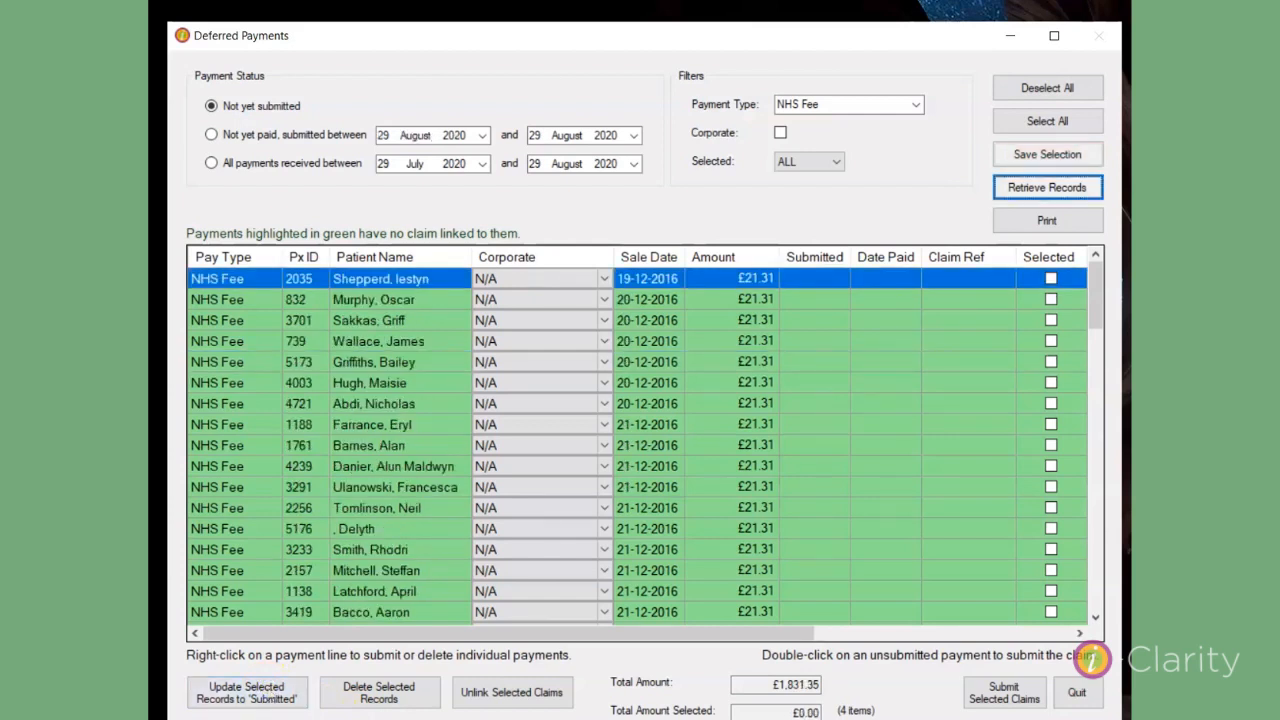
Retrieve the NHS Fee payments not yet paid and submitted on 29 August 2020, and print the list.
click(254, 137)
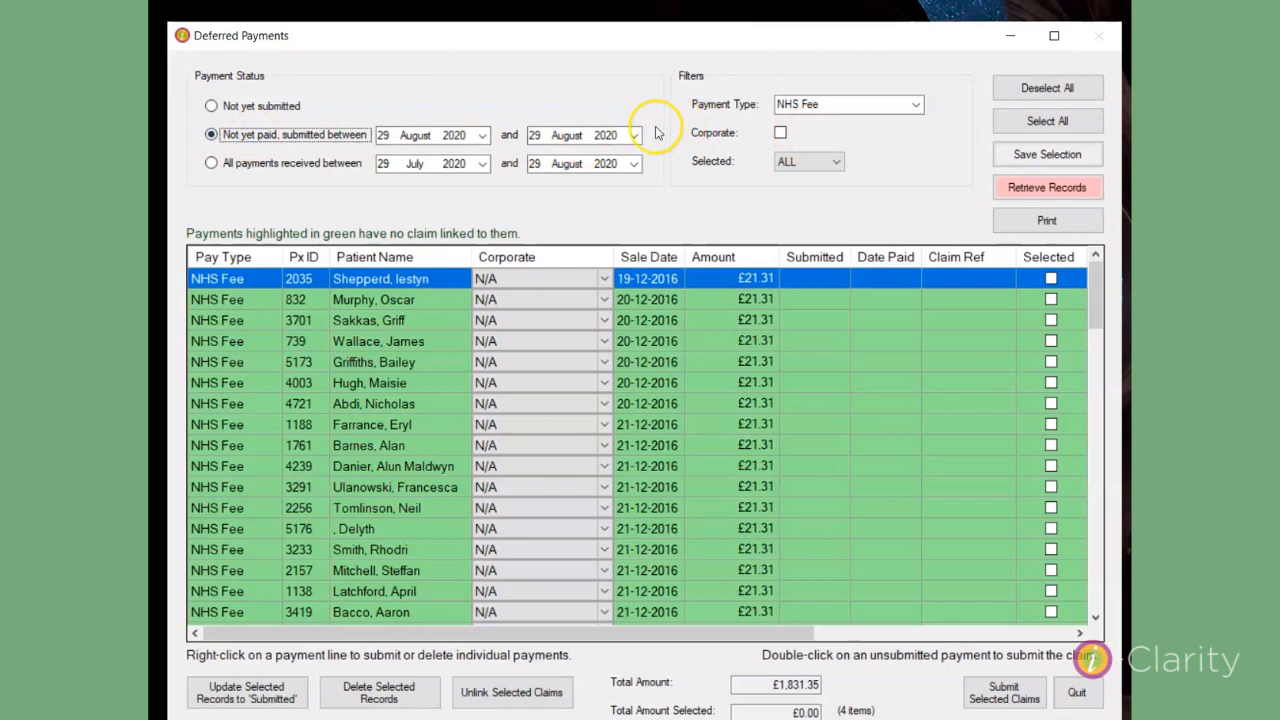
click(1018, 191)
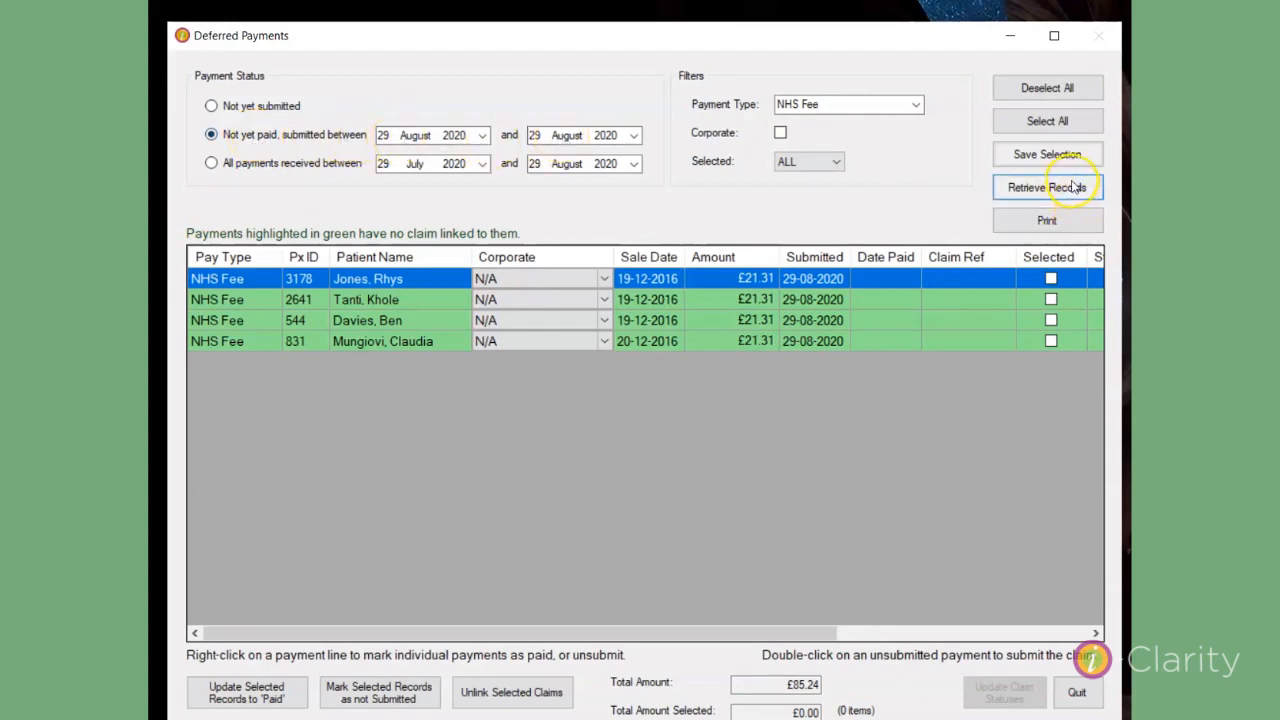
click(1075, 219)
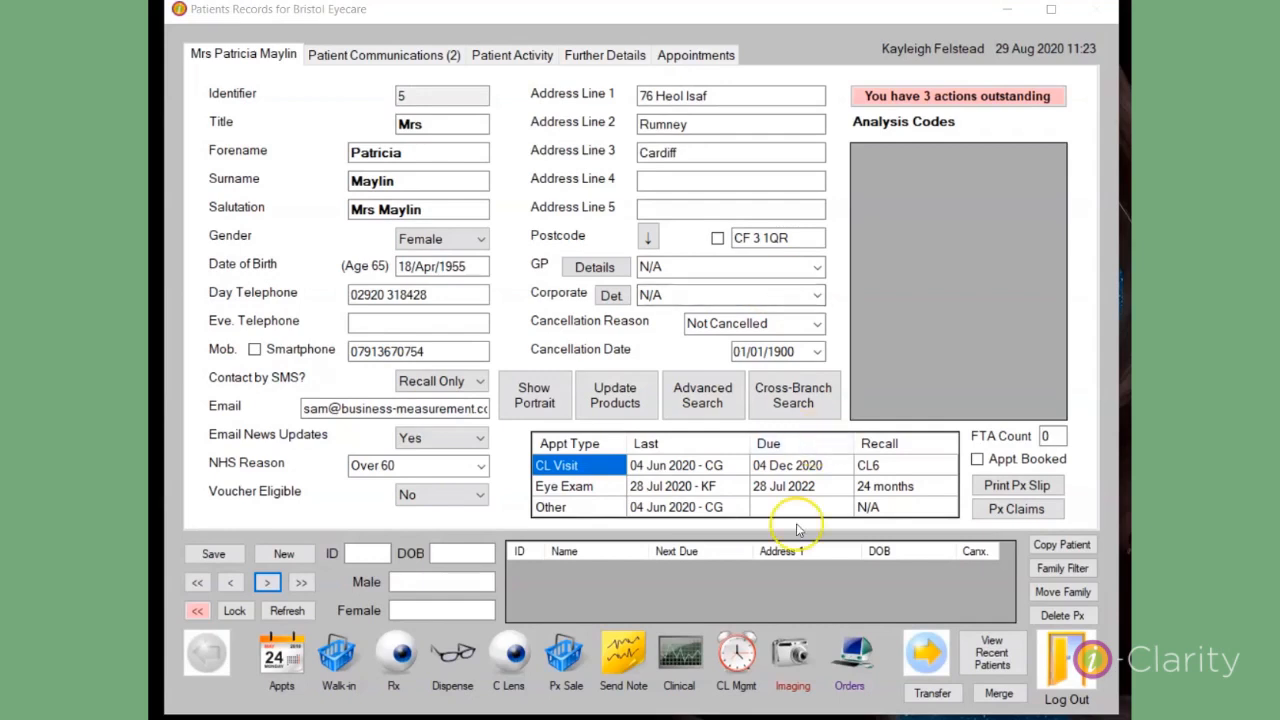
Reopen the deferred payments list and set the status to not yet paid, with a submitted-from date of 29 August 2020.
click(922, 655)
click(518, 656)
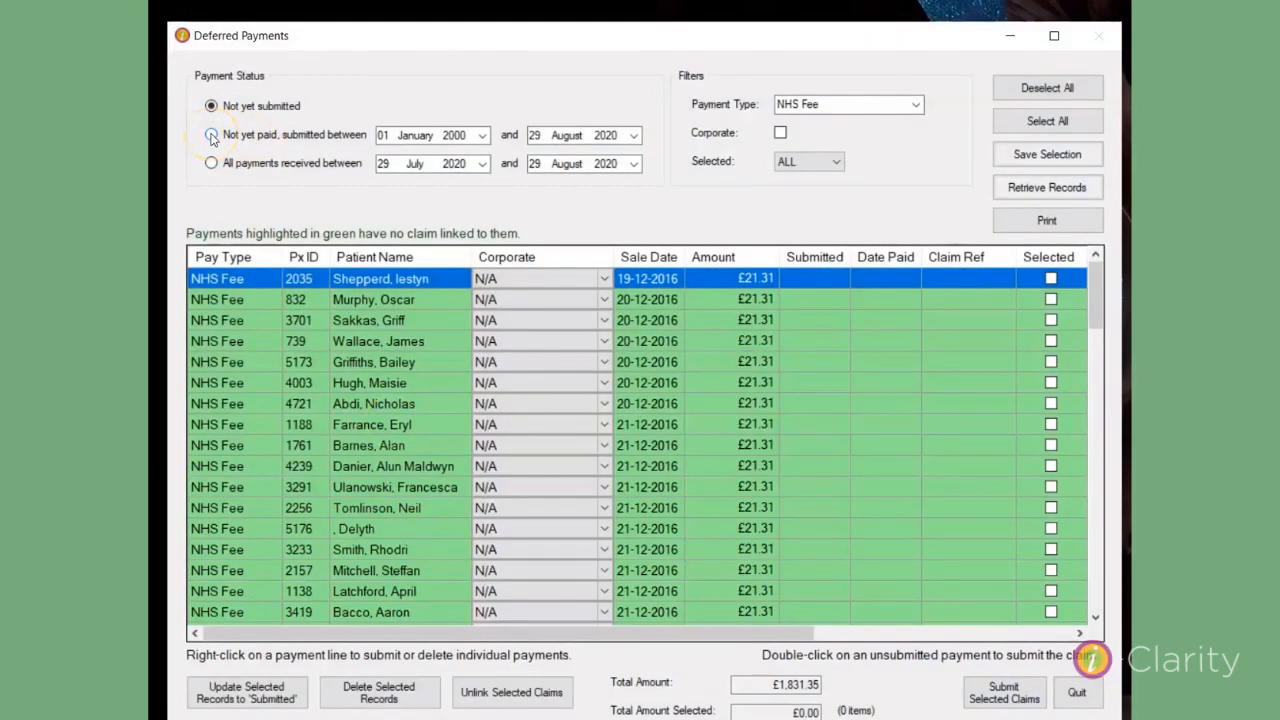
click(211, 135)
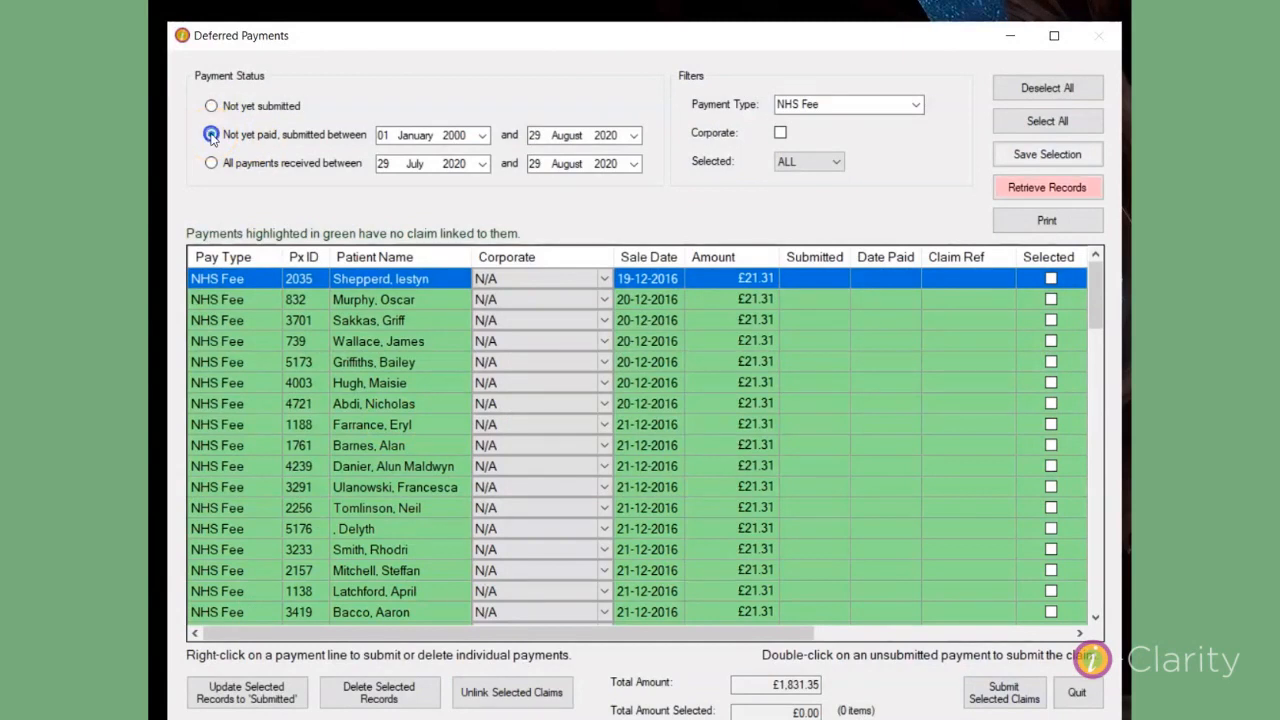
click(382, 140)
text(29)
key(Right)
text(8)
key(Right)
text(2020)
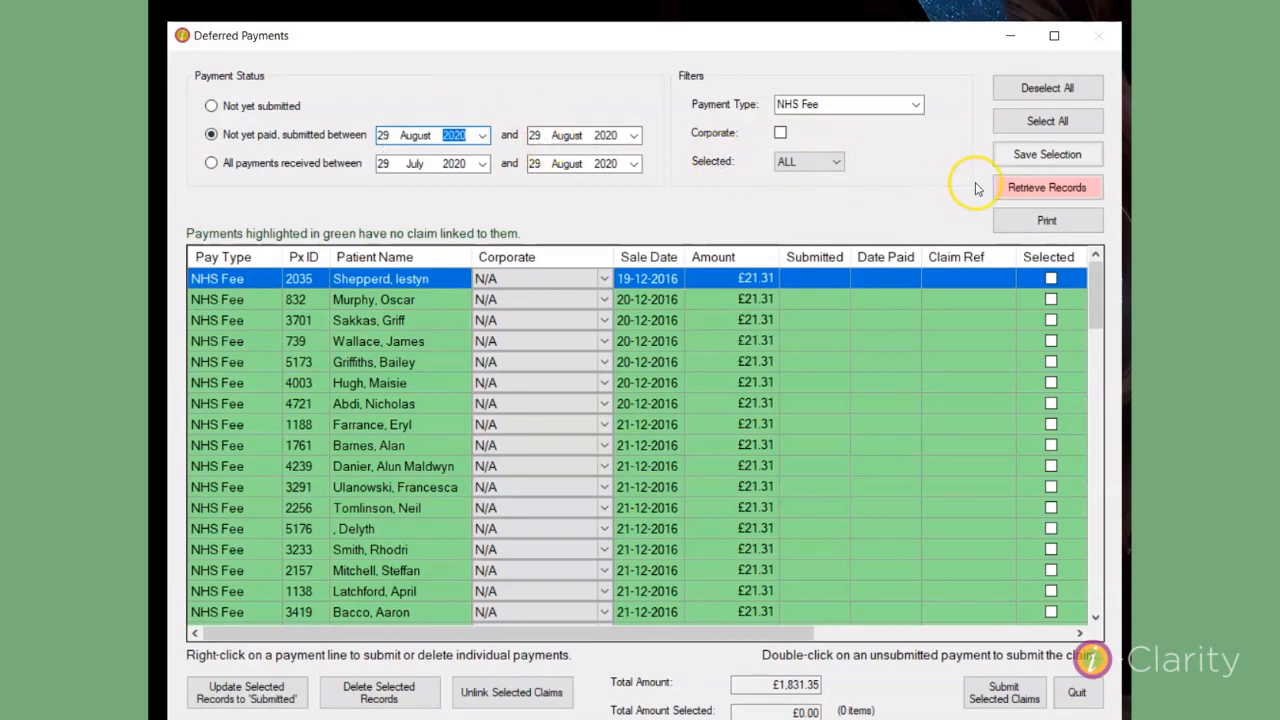
Keep the payment type as NHS Fee and retrieve the submitted, unpaid records.
click(917, 110)
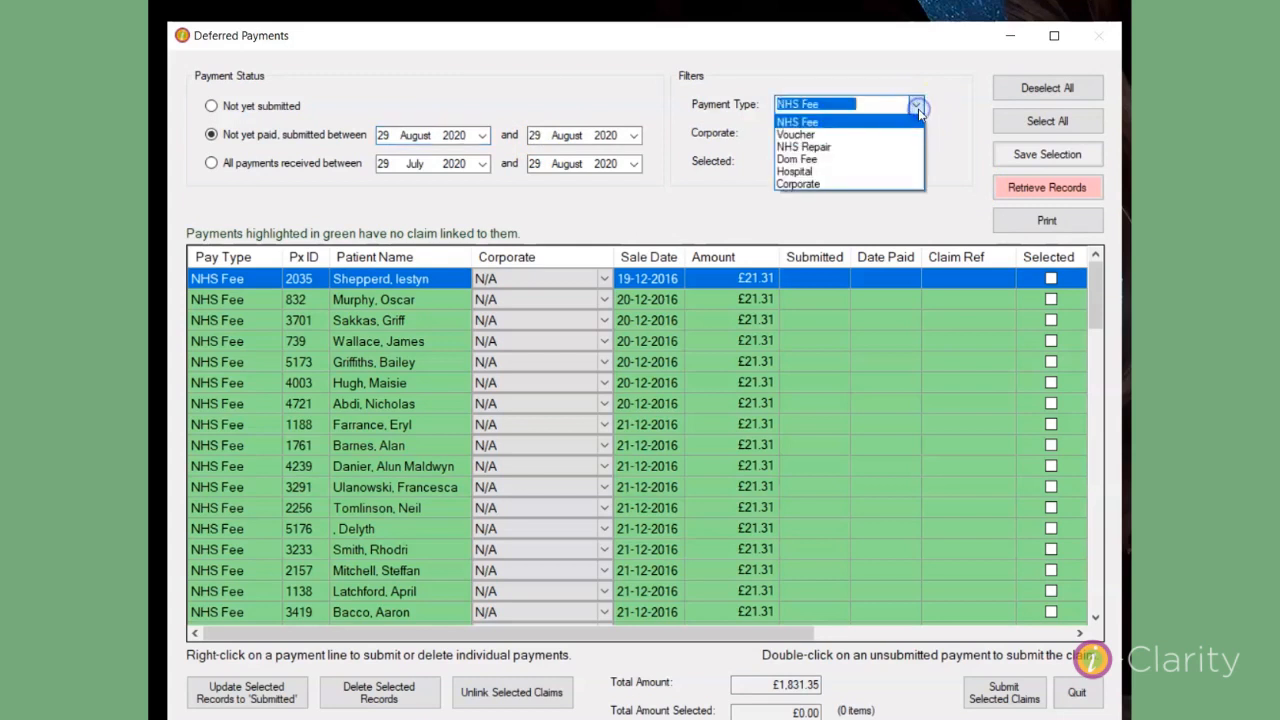
click(915, 106)
click(1025, 186)
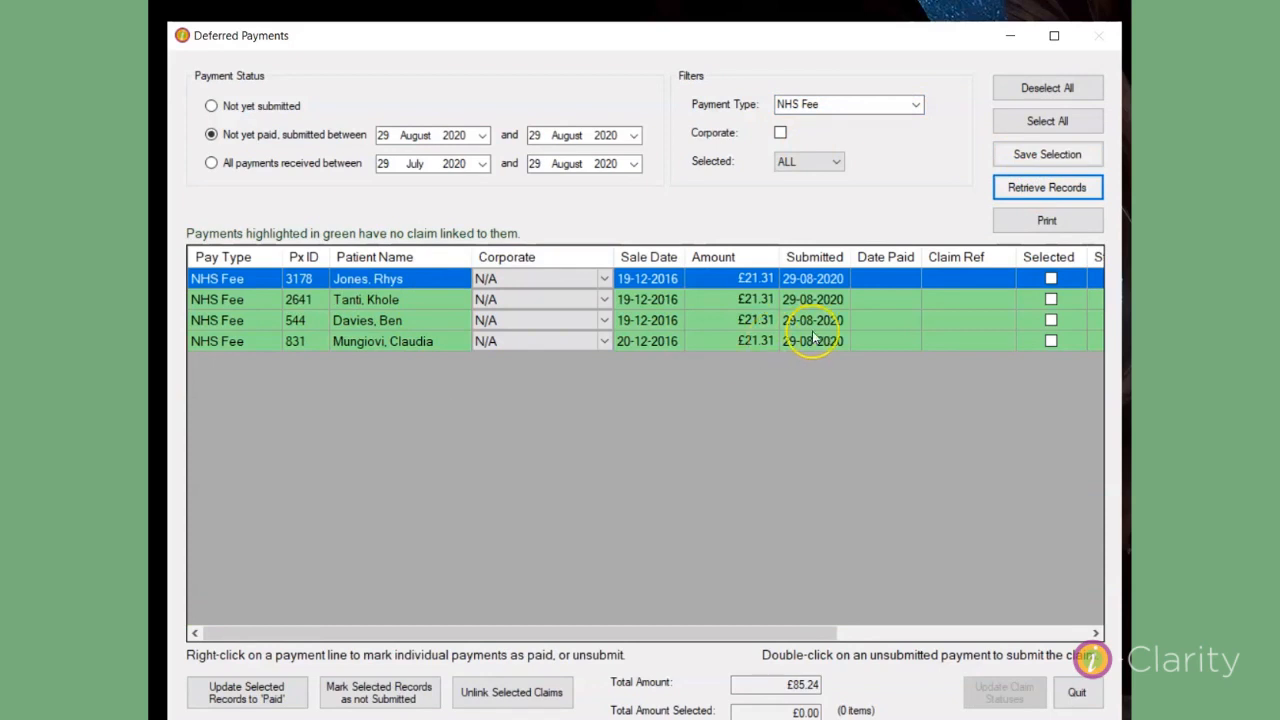
Select the first two submitted NHS Fee payments and update them to Paid.
click(1050, 279)
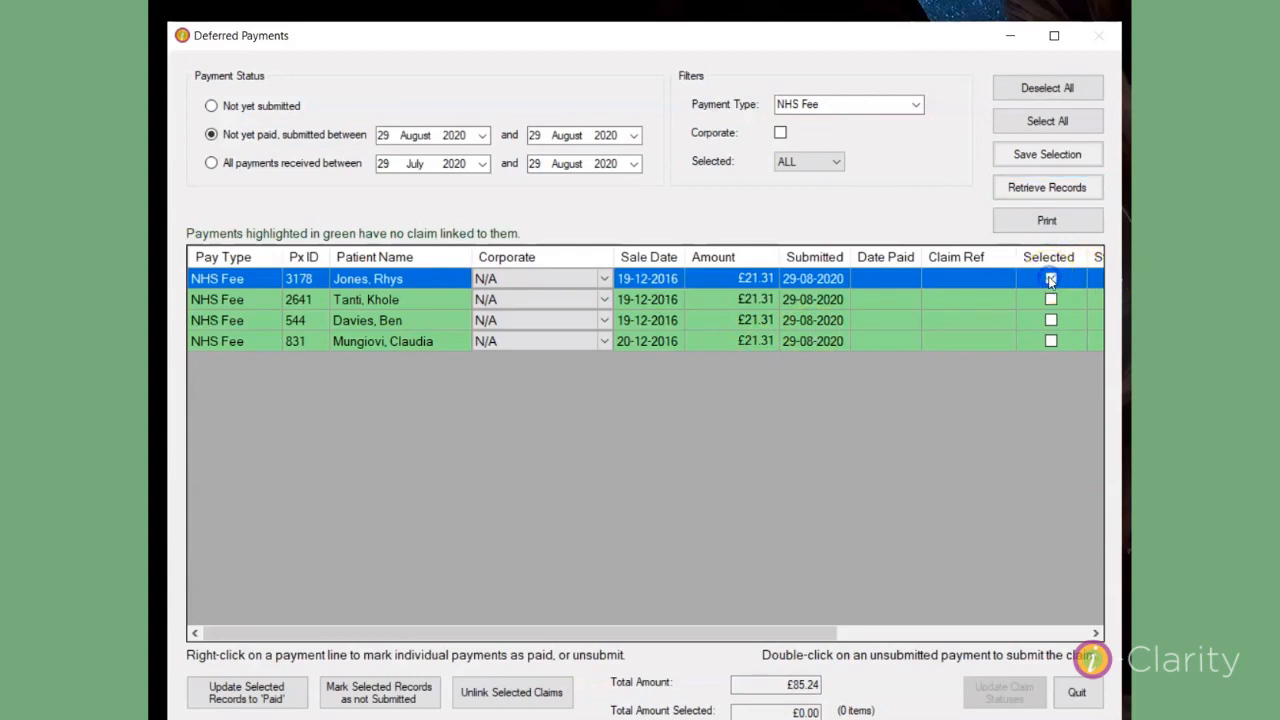
click(1051, 300)
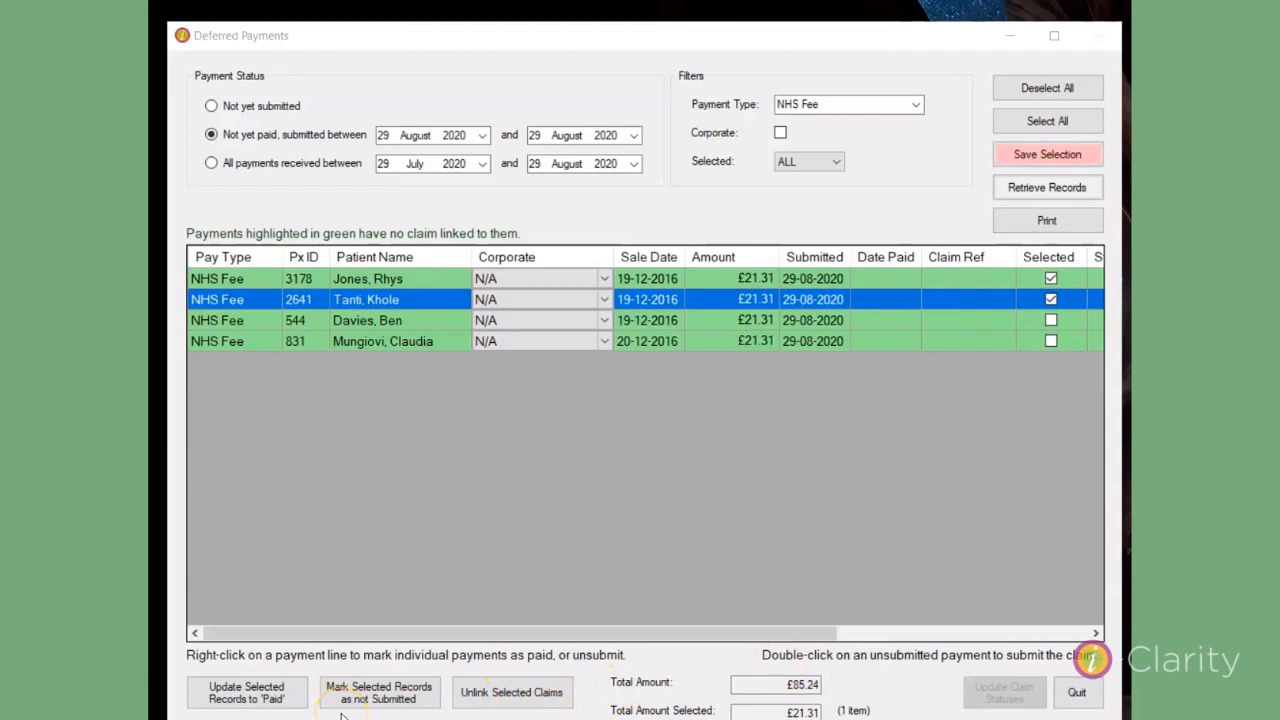
click(294, 700)
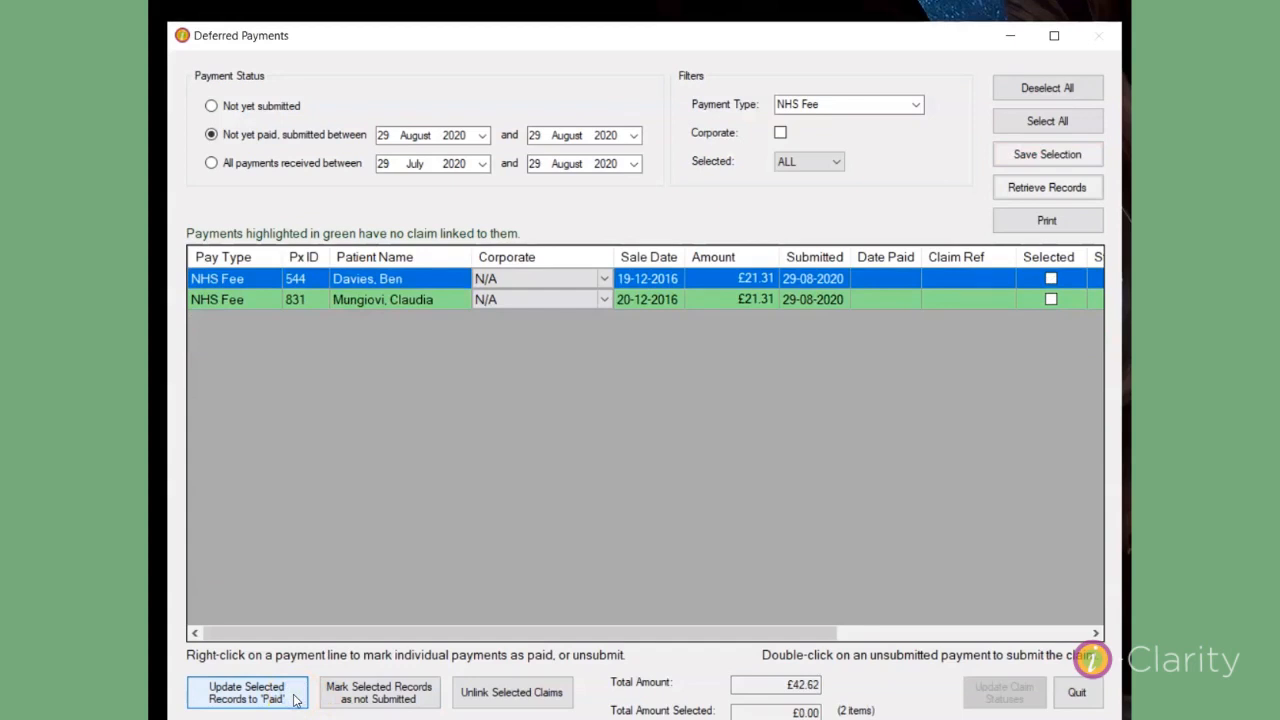
Retrieve all NHS Fee payments received, with both the start and end dates at 29 August 2020.
click(252, 166)
click(384, 165)
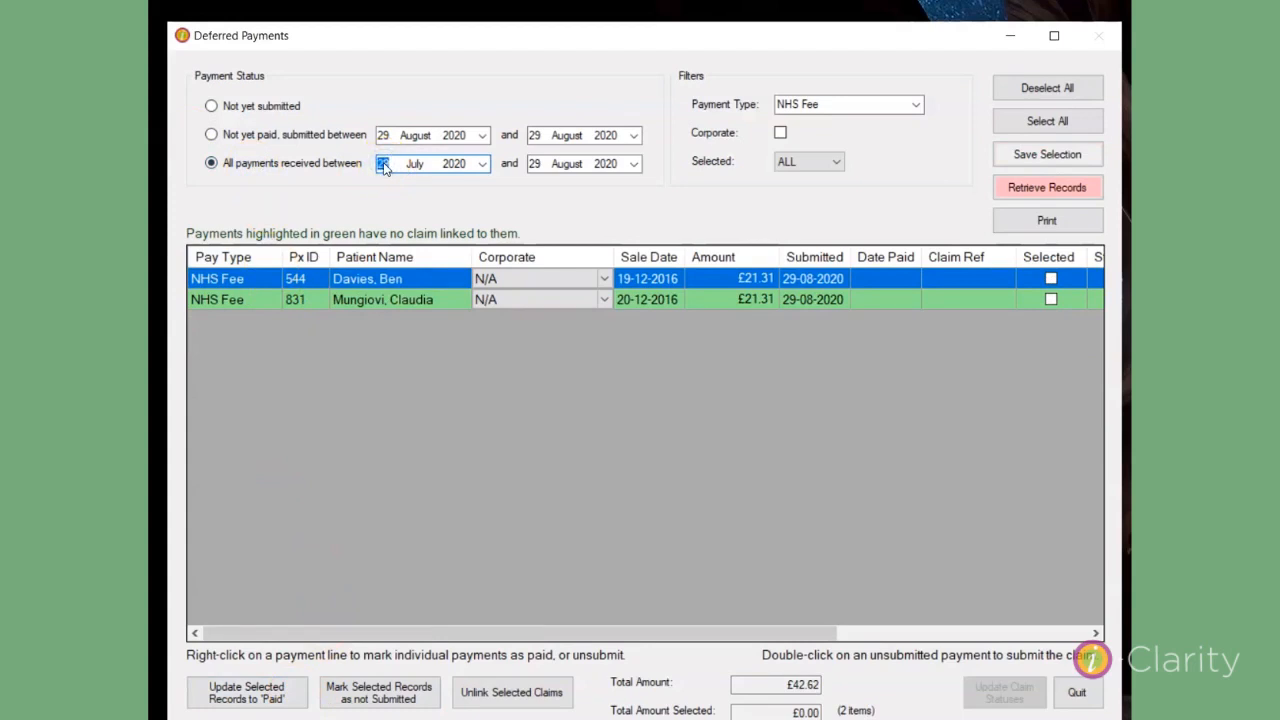
key(Right)
text(8)
key(Right)
text(220)
click(1025, 192)
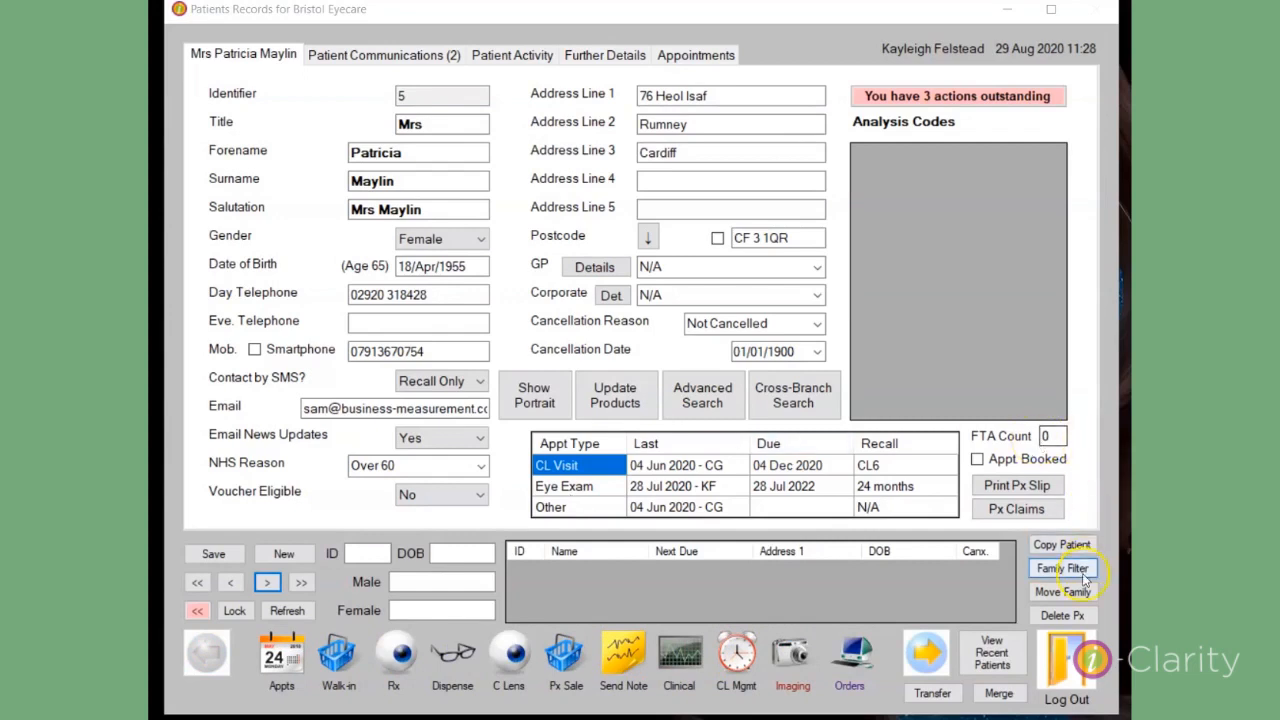
Open the cashing-up summary for 29 August 2020 and bring up its banking entries.
click(933, 654)
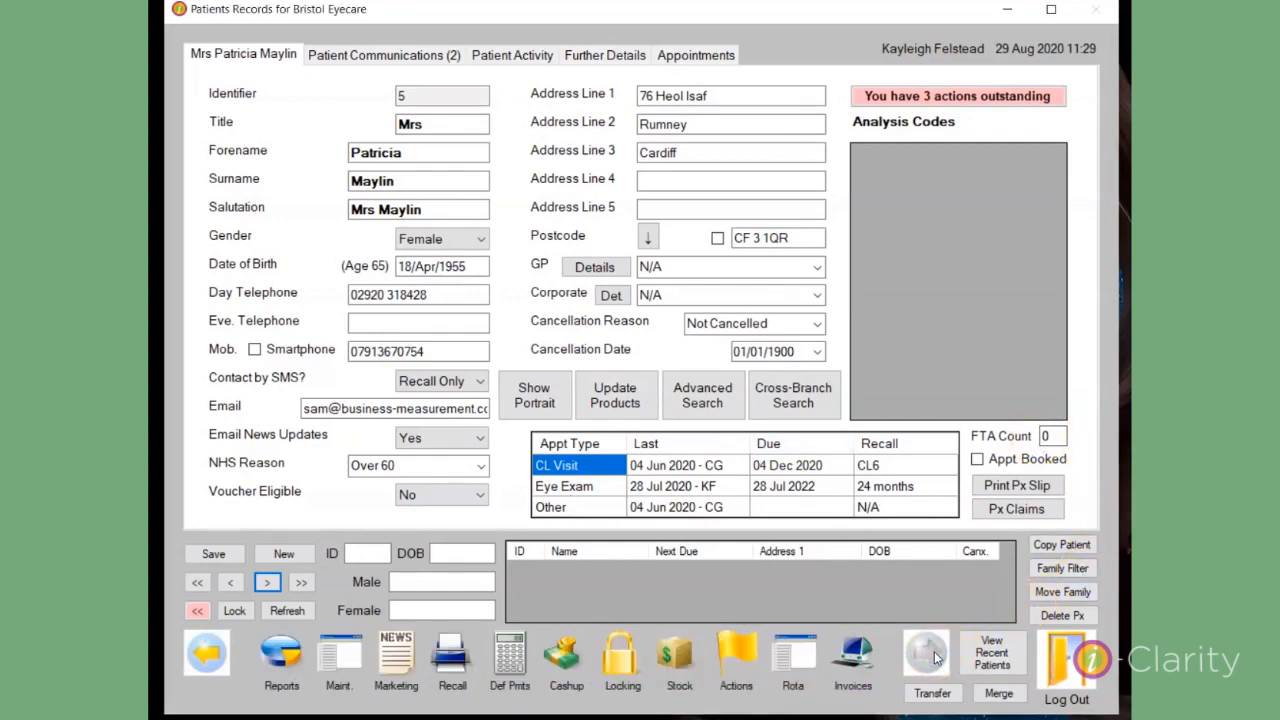
click(565, 657)
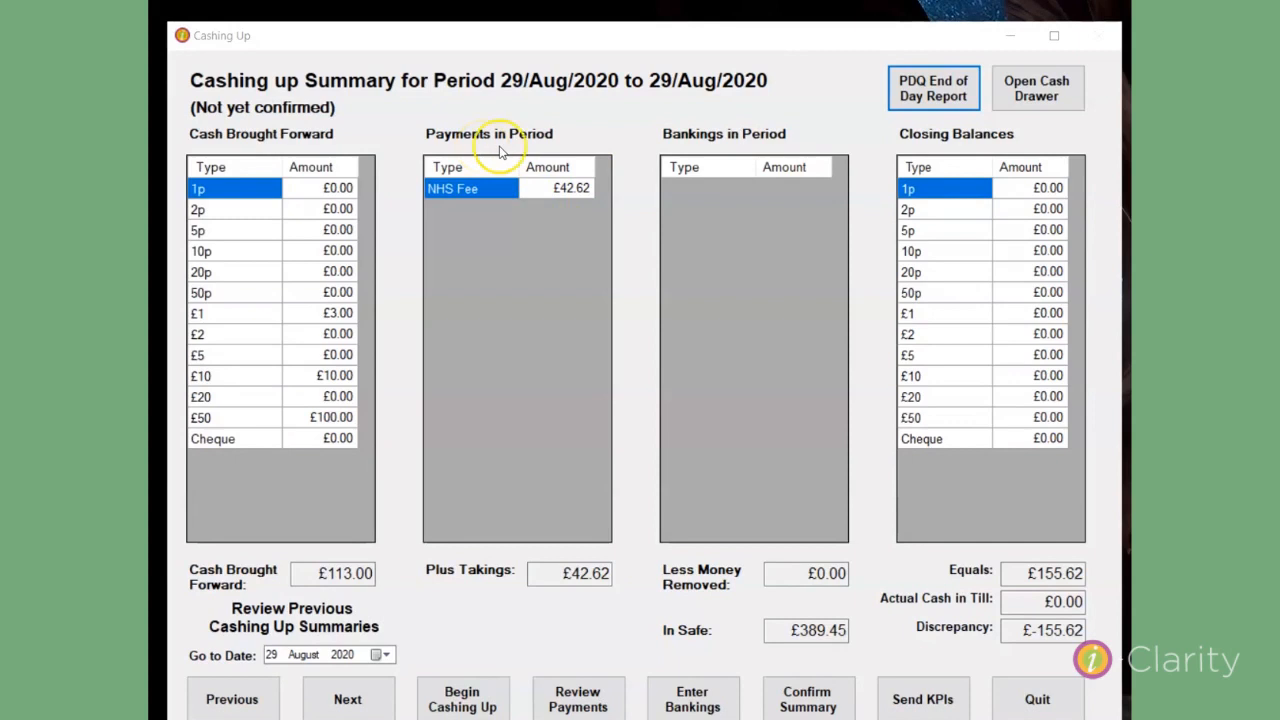
click(692, 697)
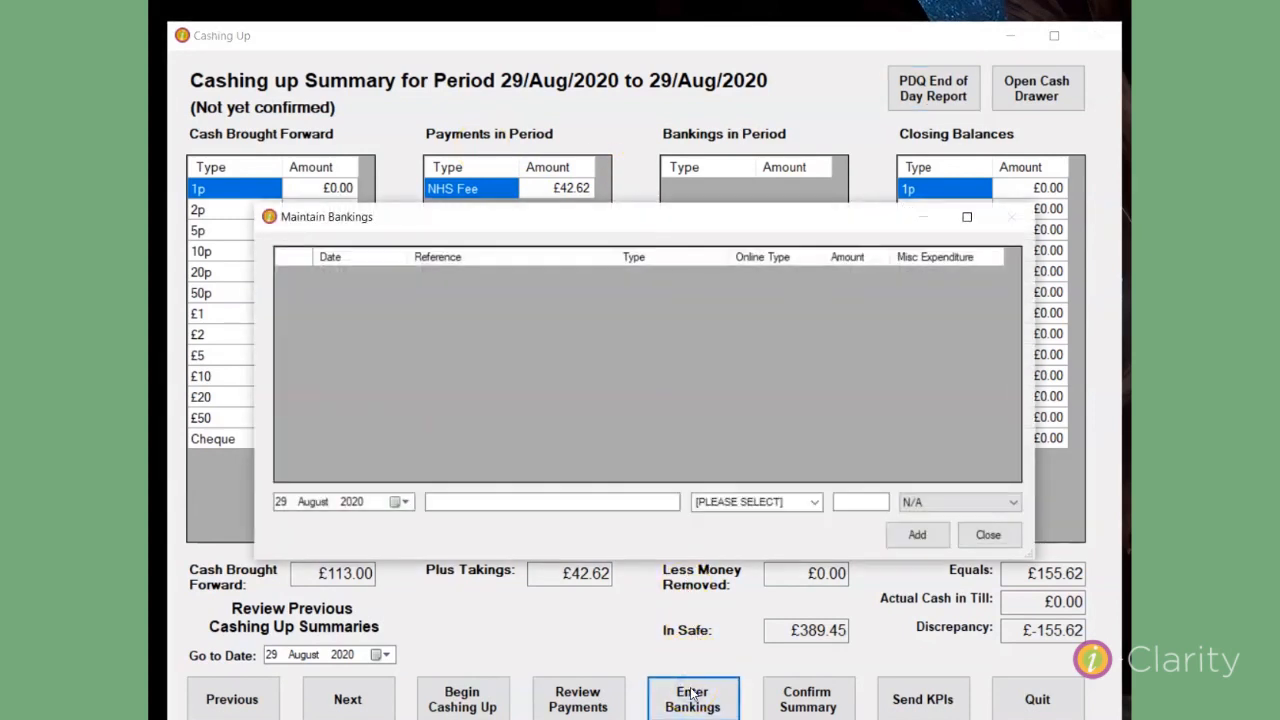
click(752, 719)
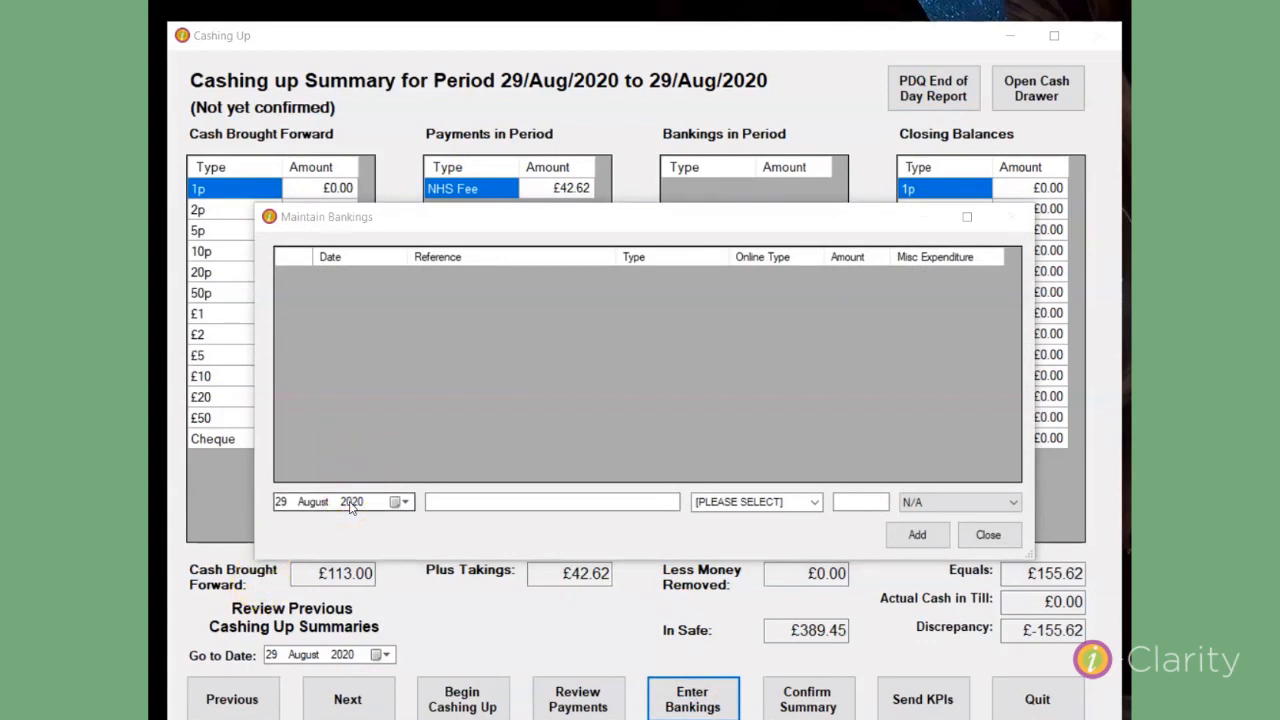
Add a Credit Transfer banking of £42.10 dated 29 August 2020.
click(815, 503)
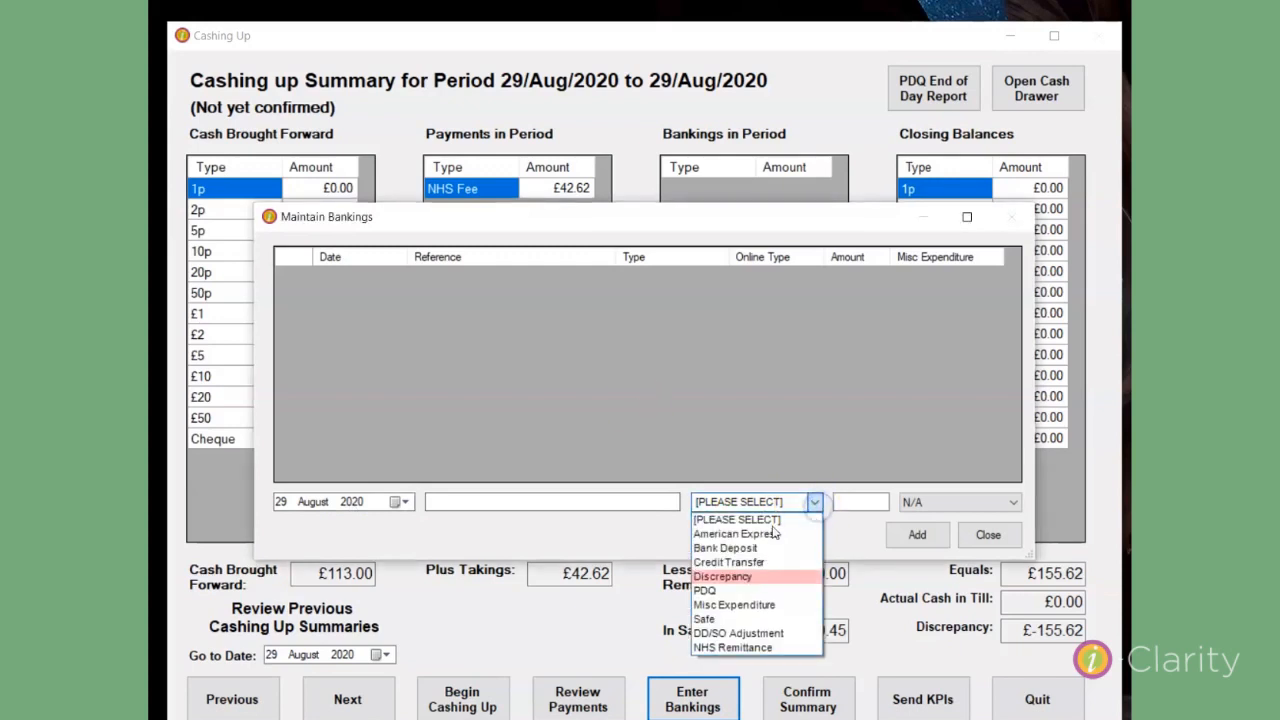
click(731, 563)
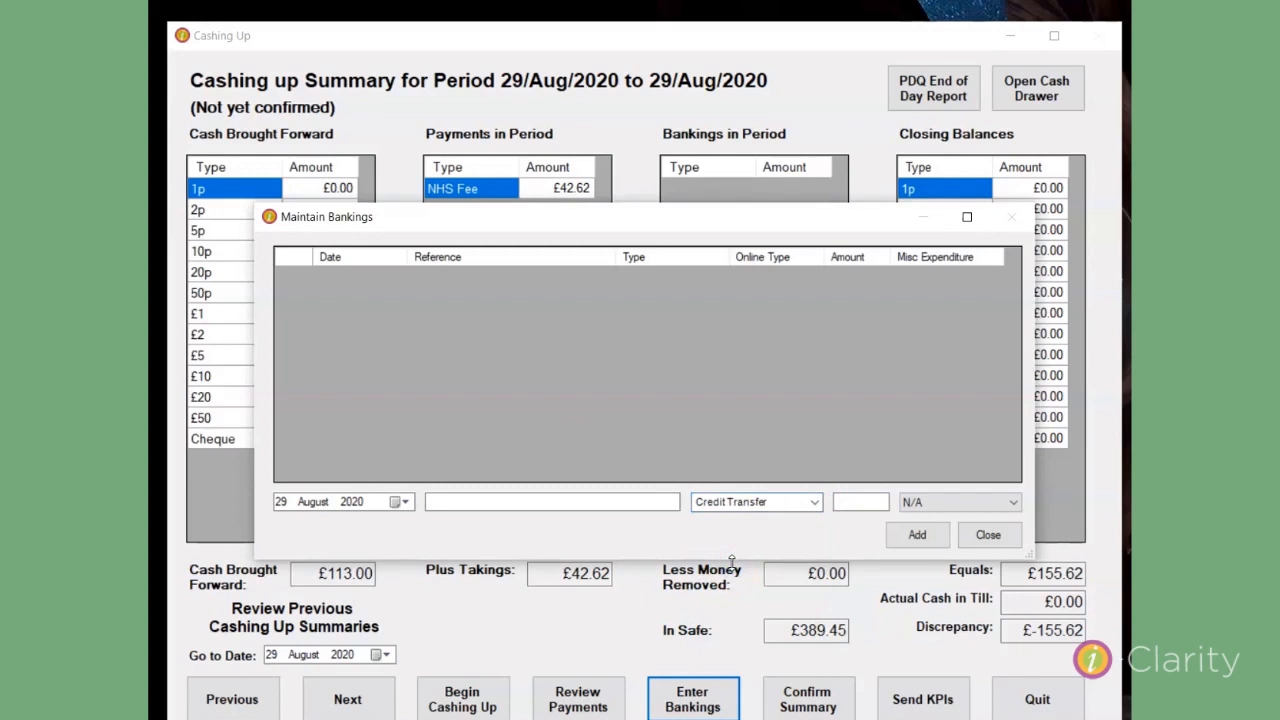
click(855, 503)
text(42.10)
click(879, 505)
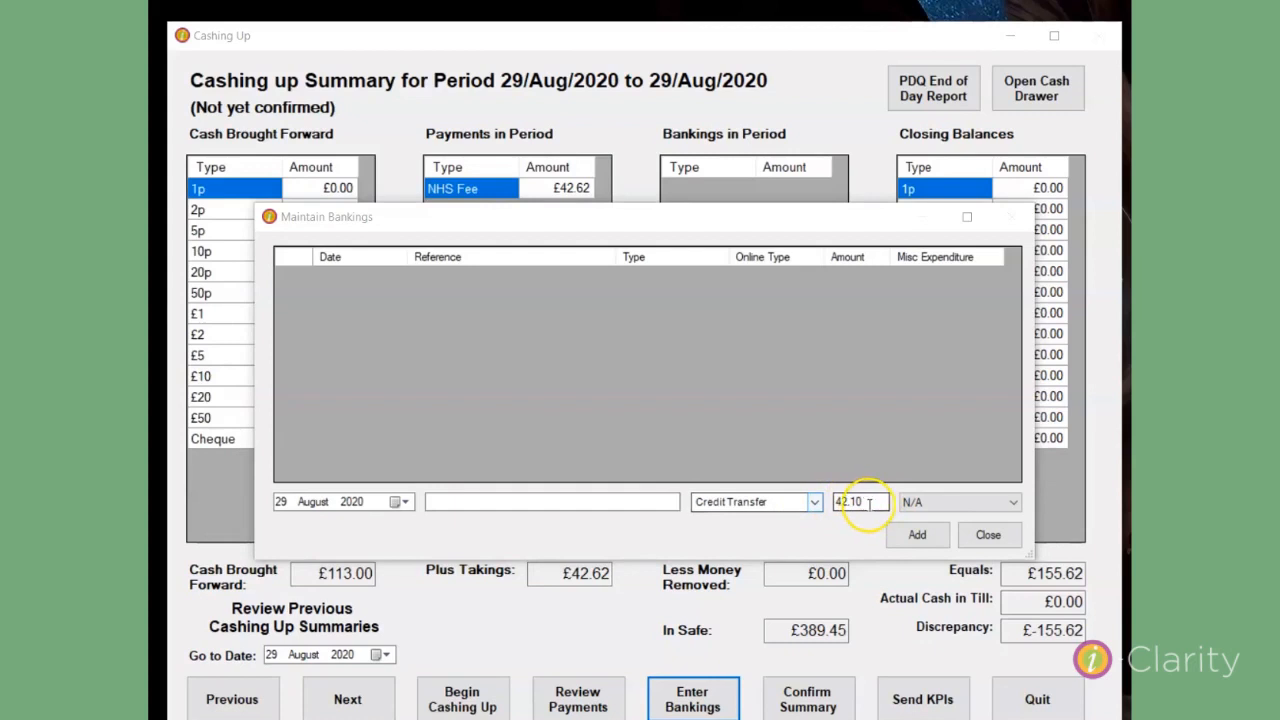
click(914, 536)
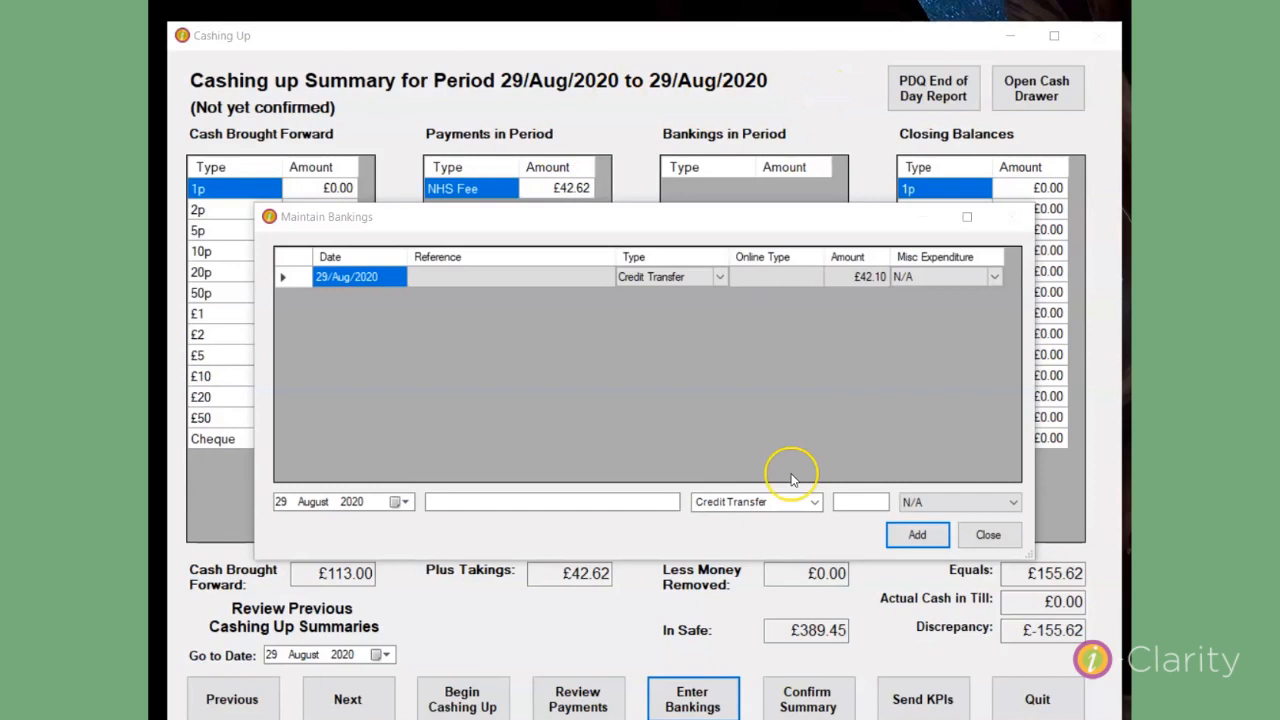
Prepare an NHS Remittance banking with LOC £0.72 and POS £0.20, leaving CET blank.
click(814, 502)
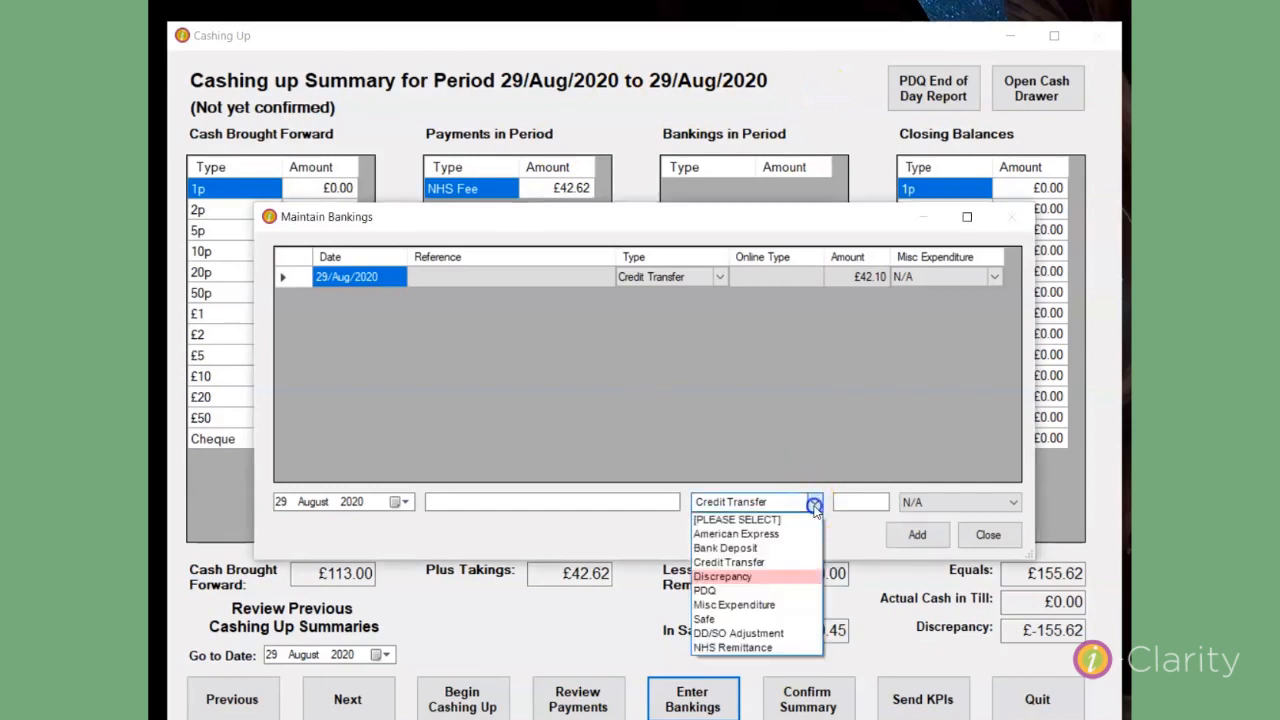
click(759, 649)
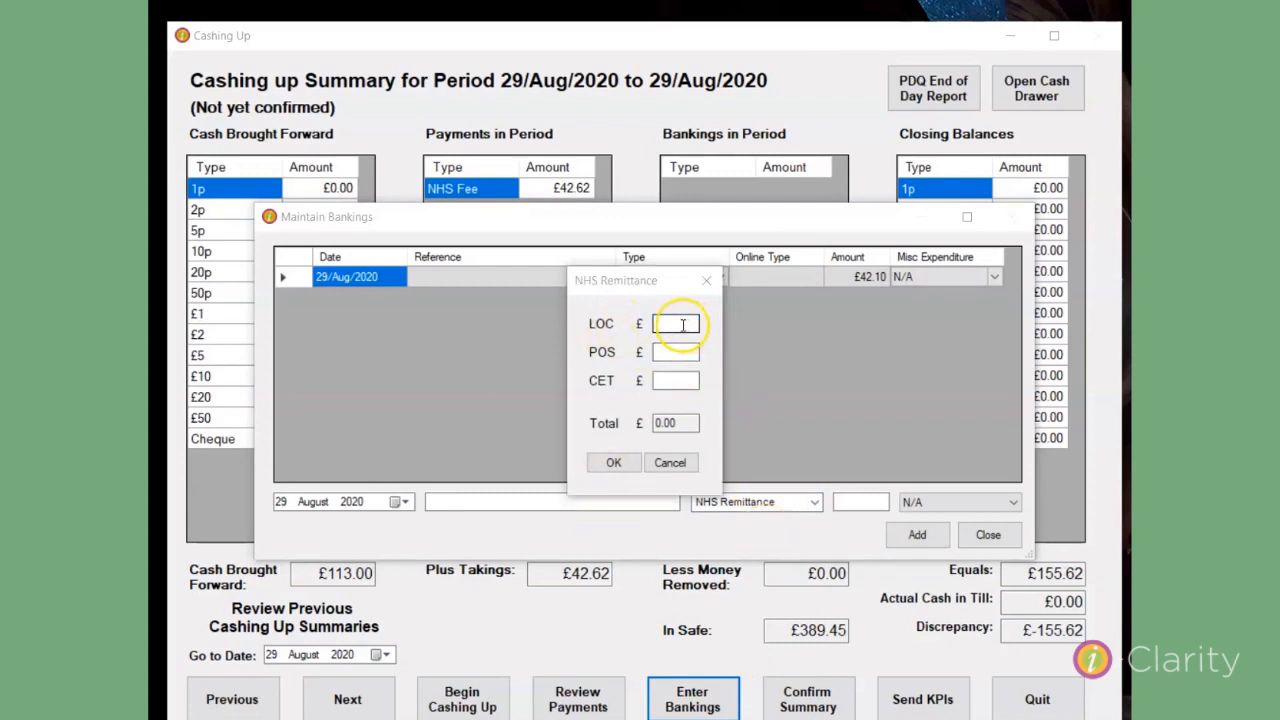
click(683, 324)
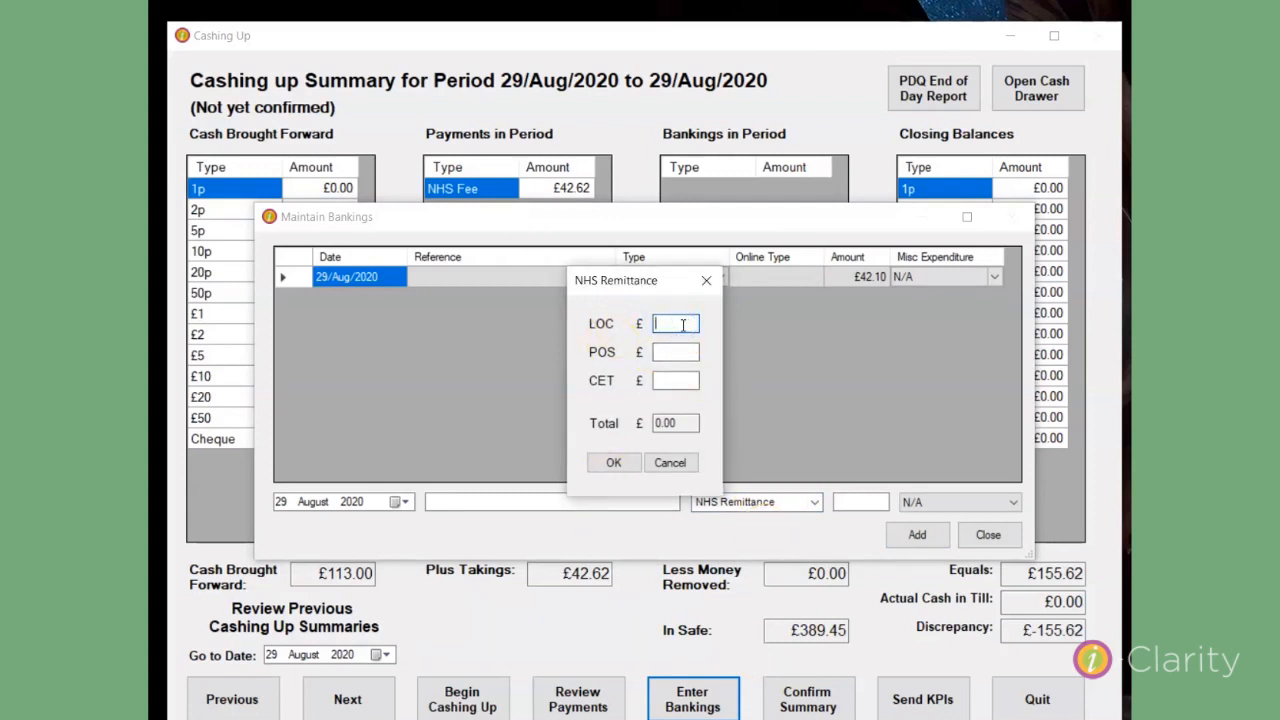
text(0.72)
click(683, 353)
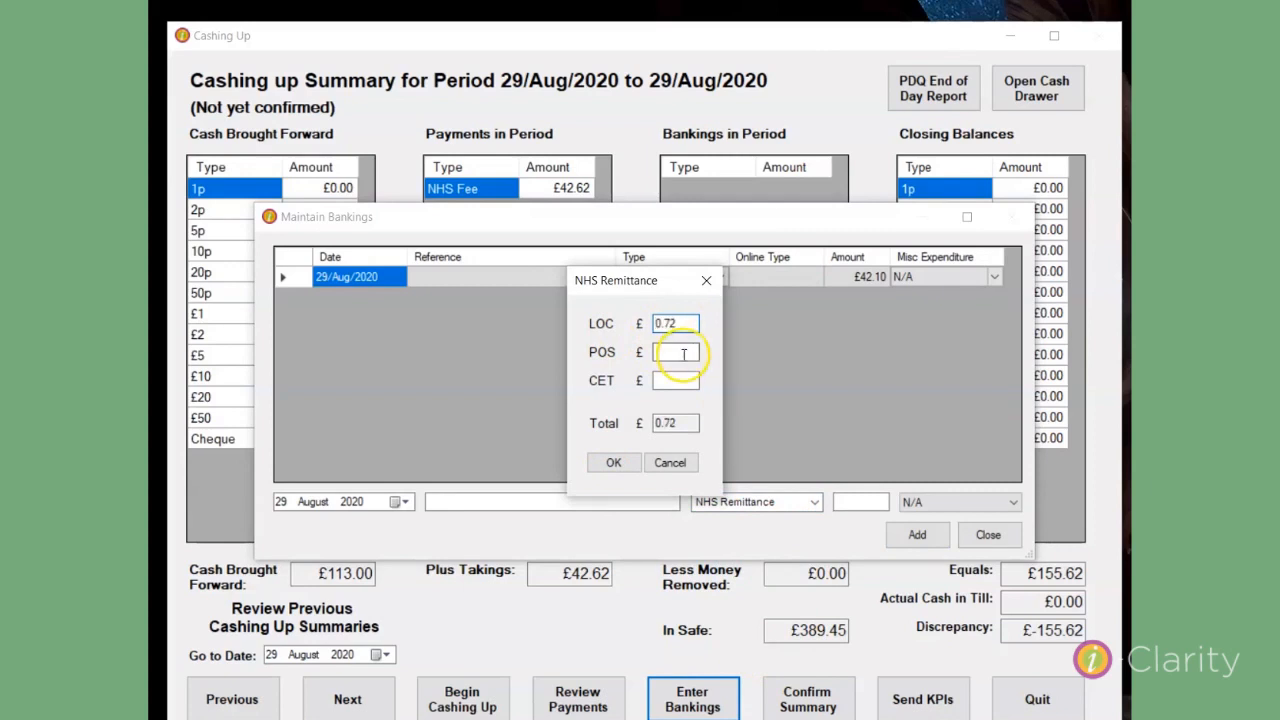
click(683, 353)
text(0.20)
click(676, 382)
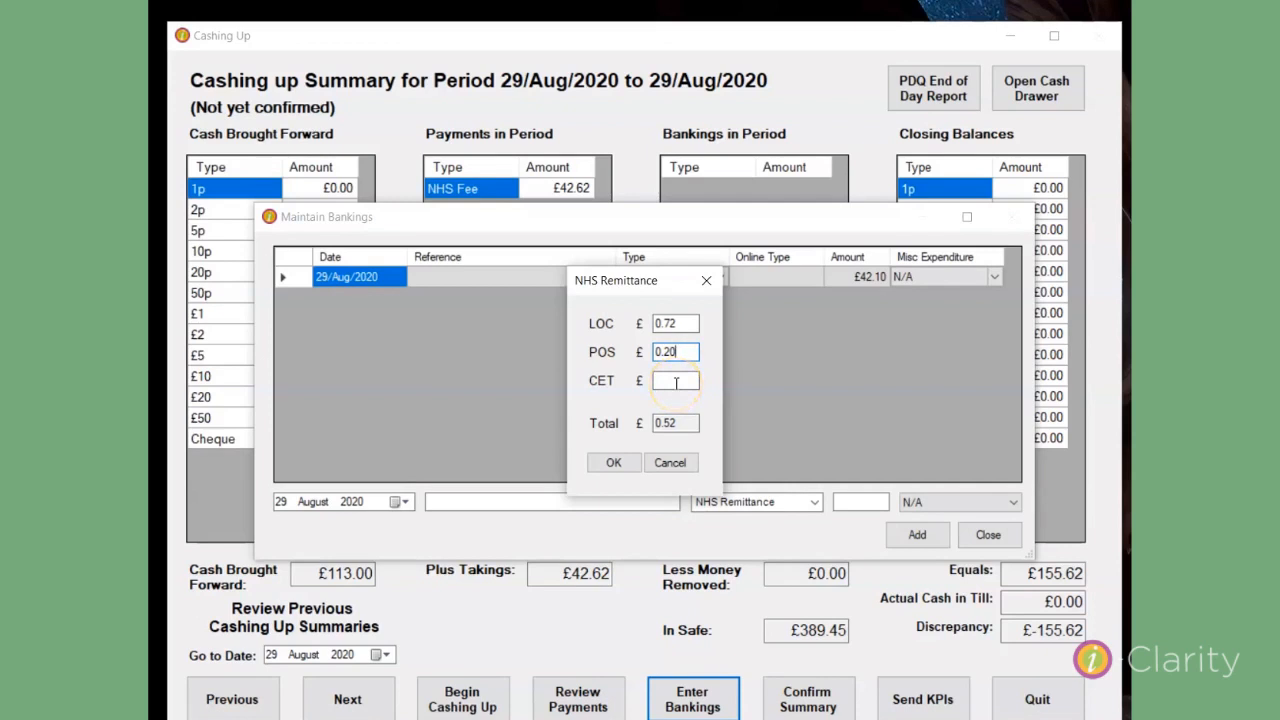
click(626, 466)
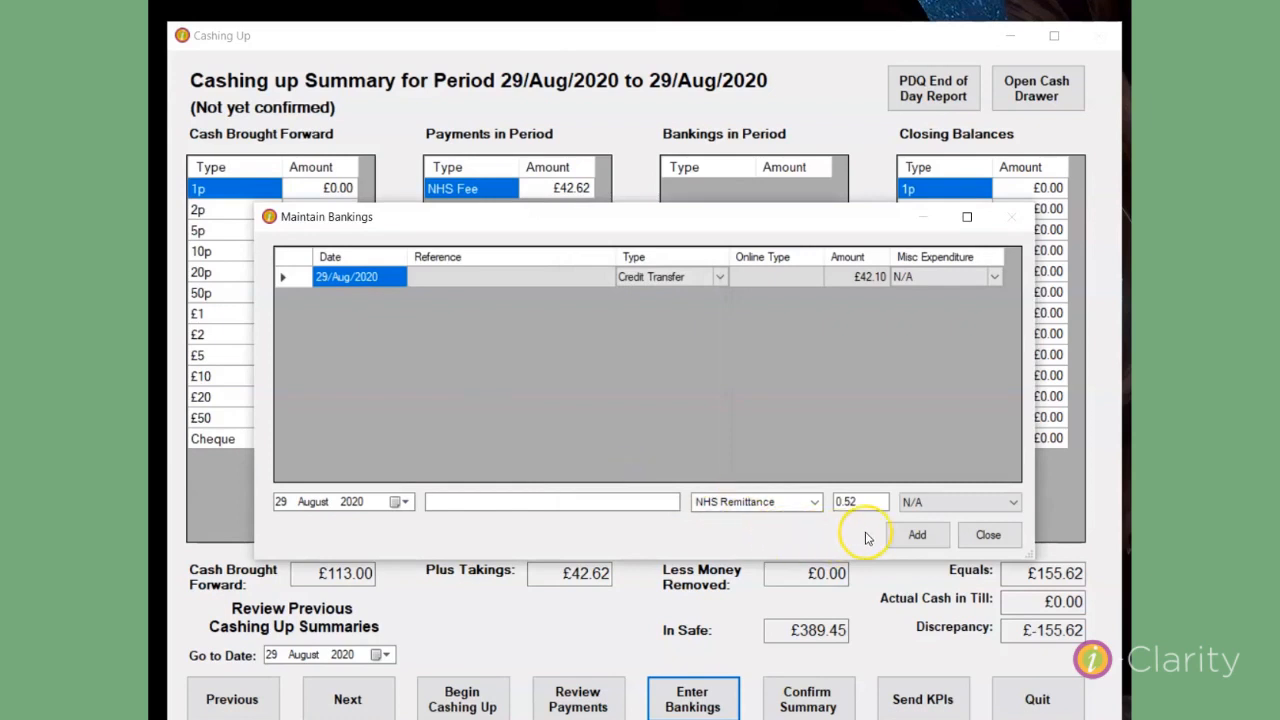
Add the prepared NHS Remittance to the bankings list and return to the cashing-up summary.
click(910, 535)
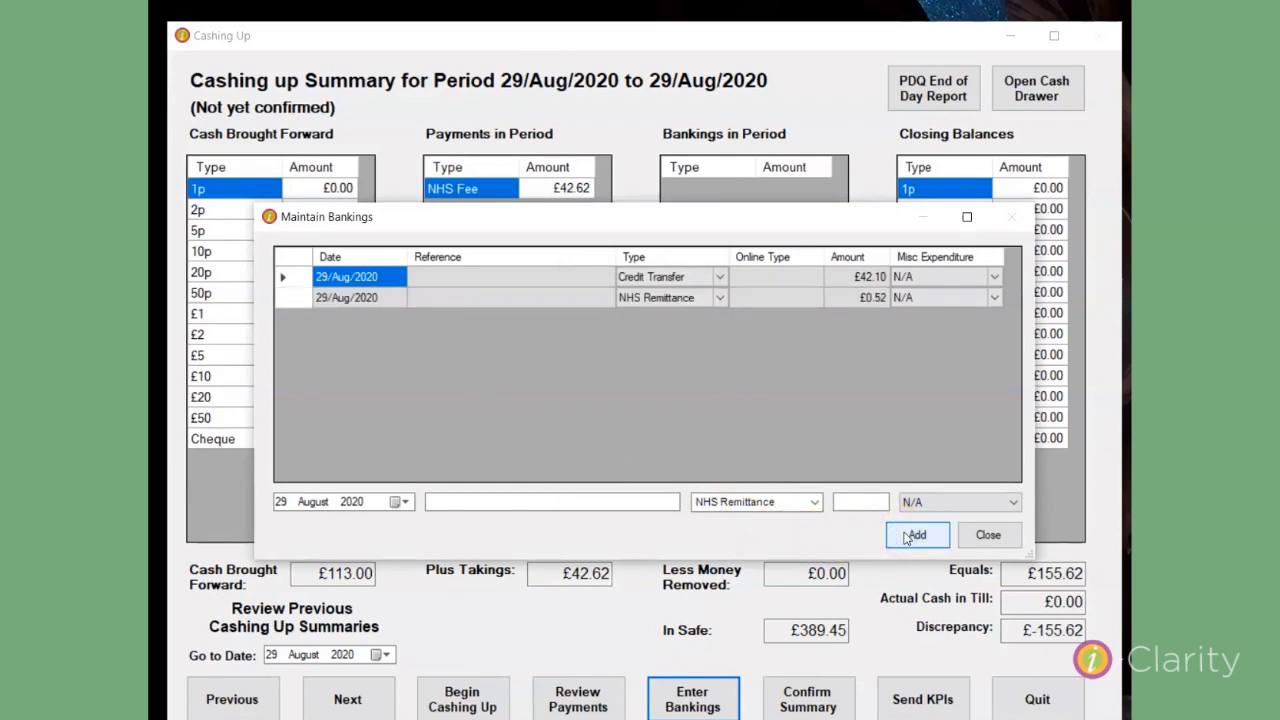
click(928, 565)
click(993, 543)
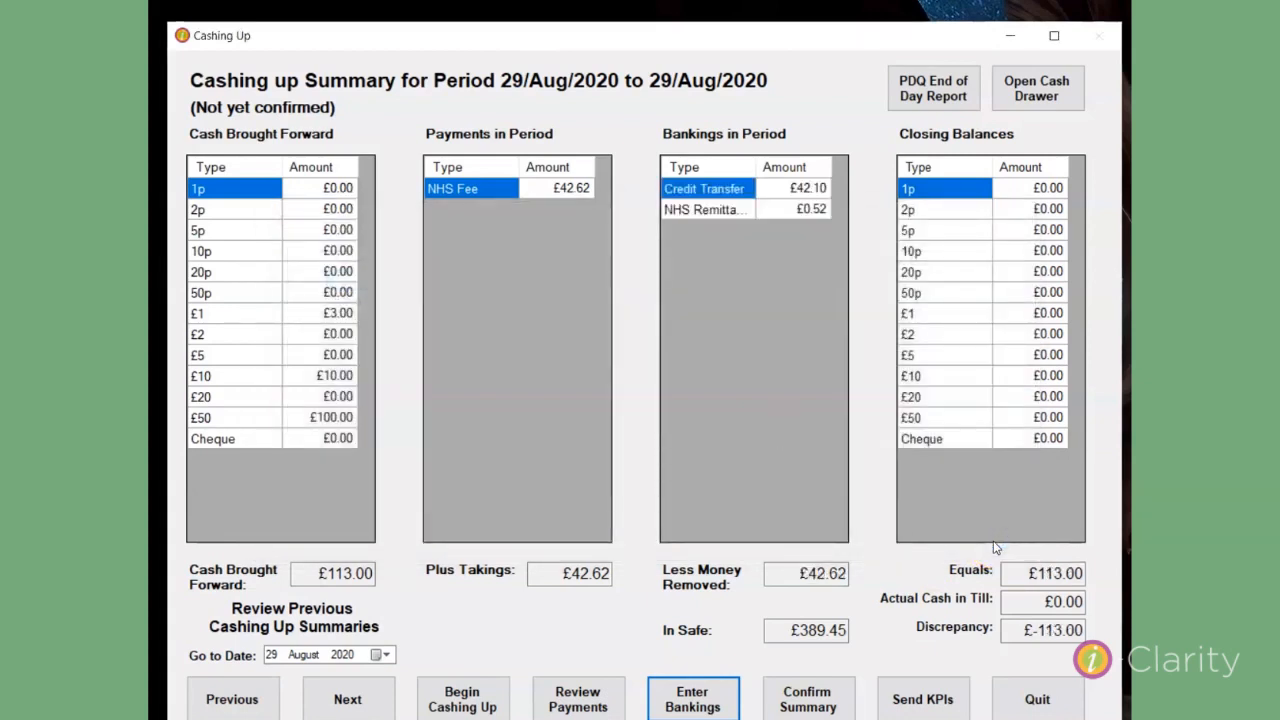
Switch to the Calculator to add the two bankings, 42.10 + 0.52, and return to close the cashing-up summary.
click(672, 167)
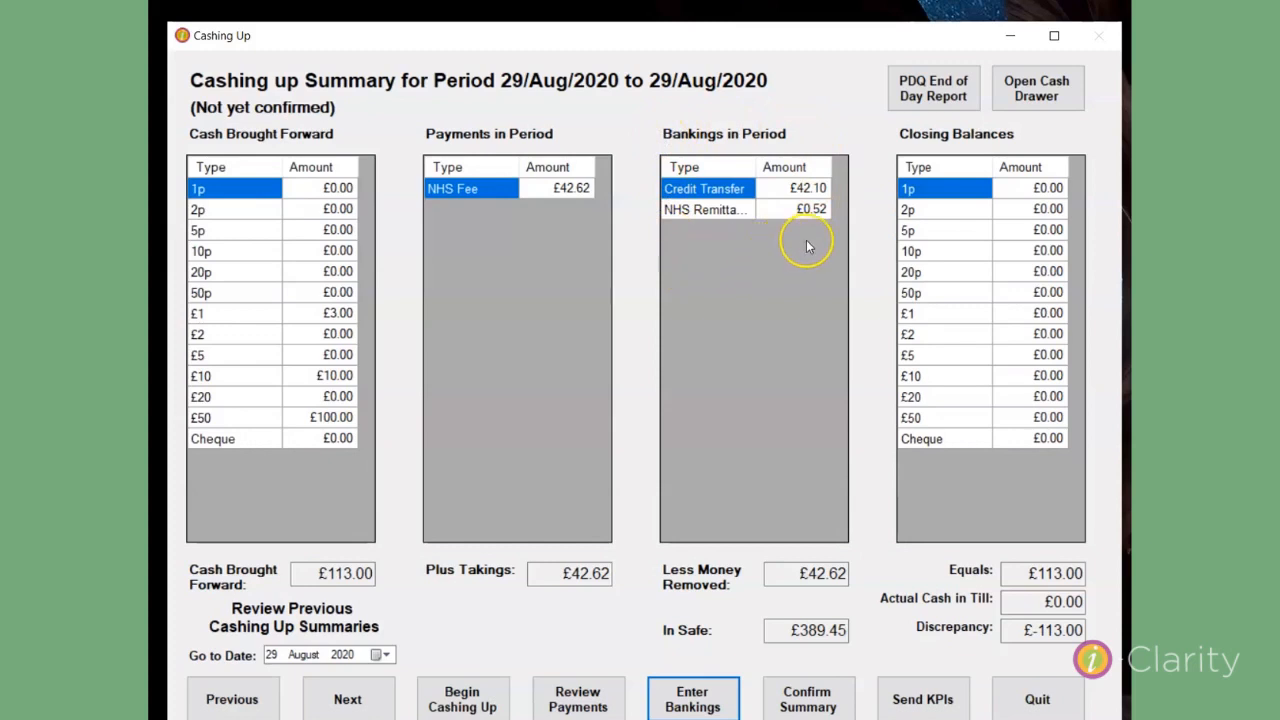
key(alt+Tab)
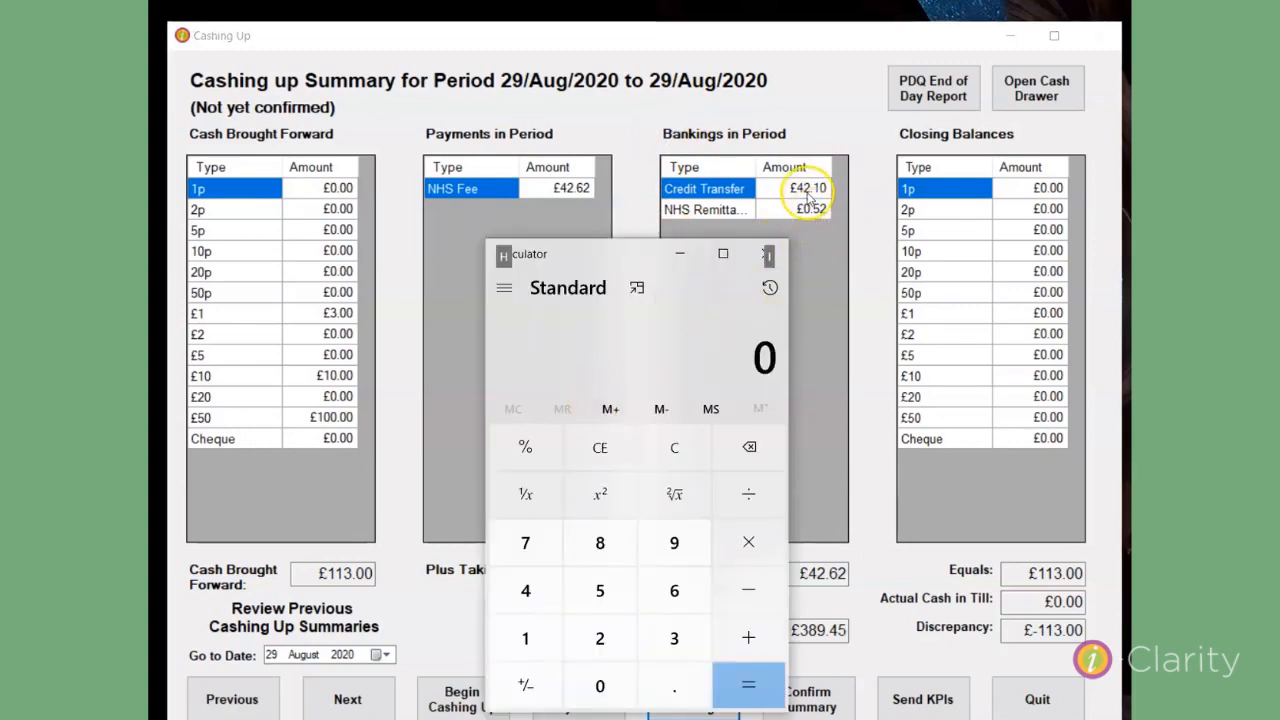
text(42)
text(.10+)
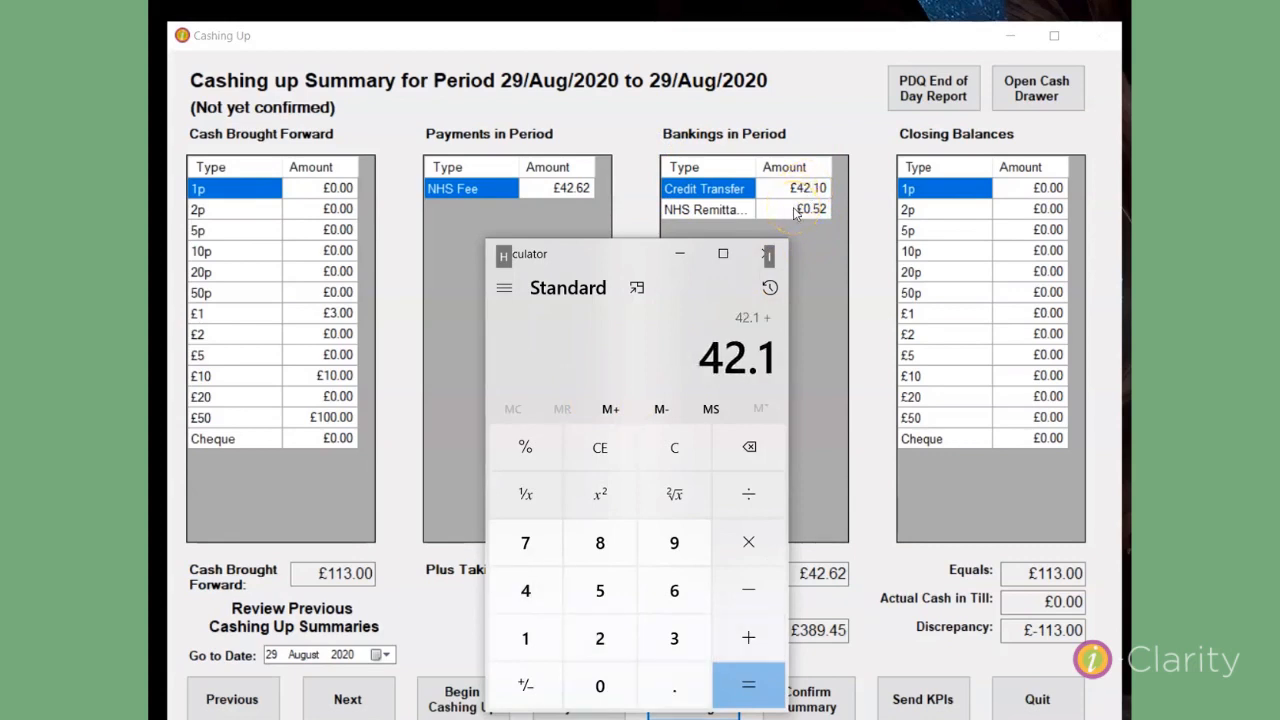
text(0.52=)
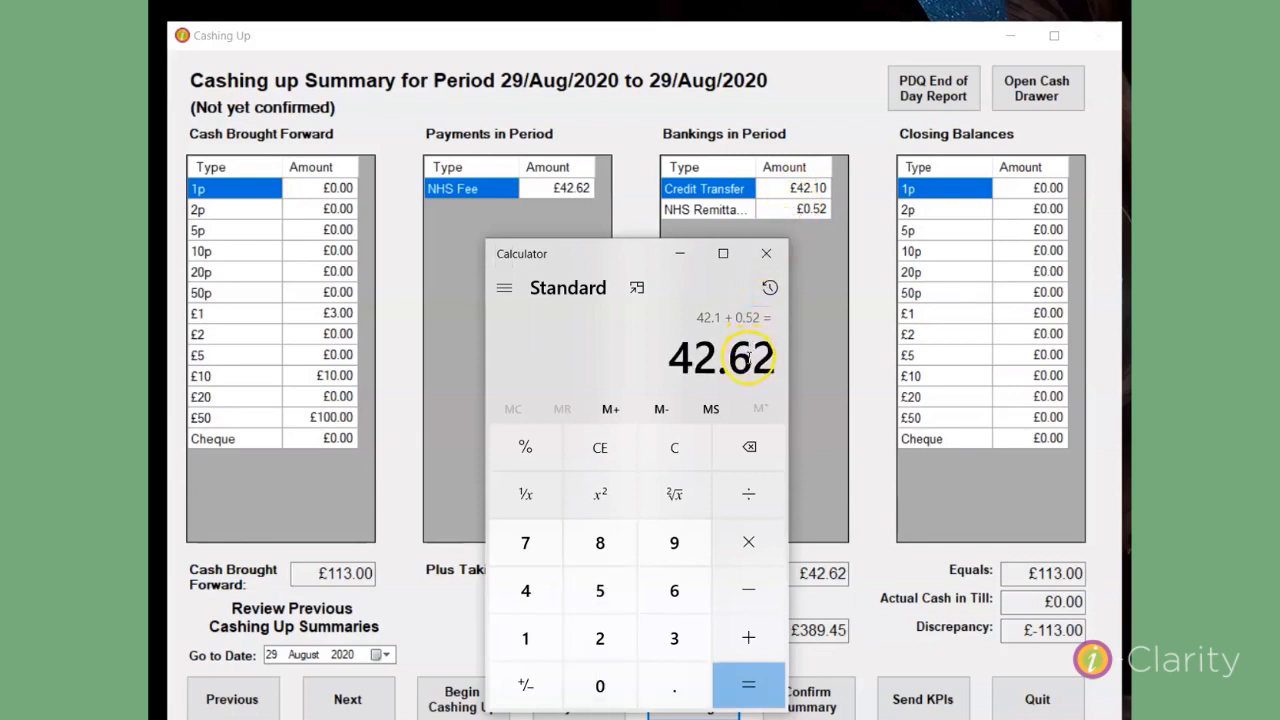
click(566, 207)
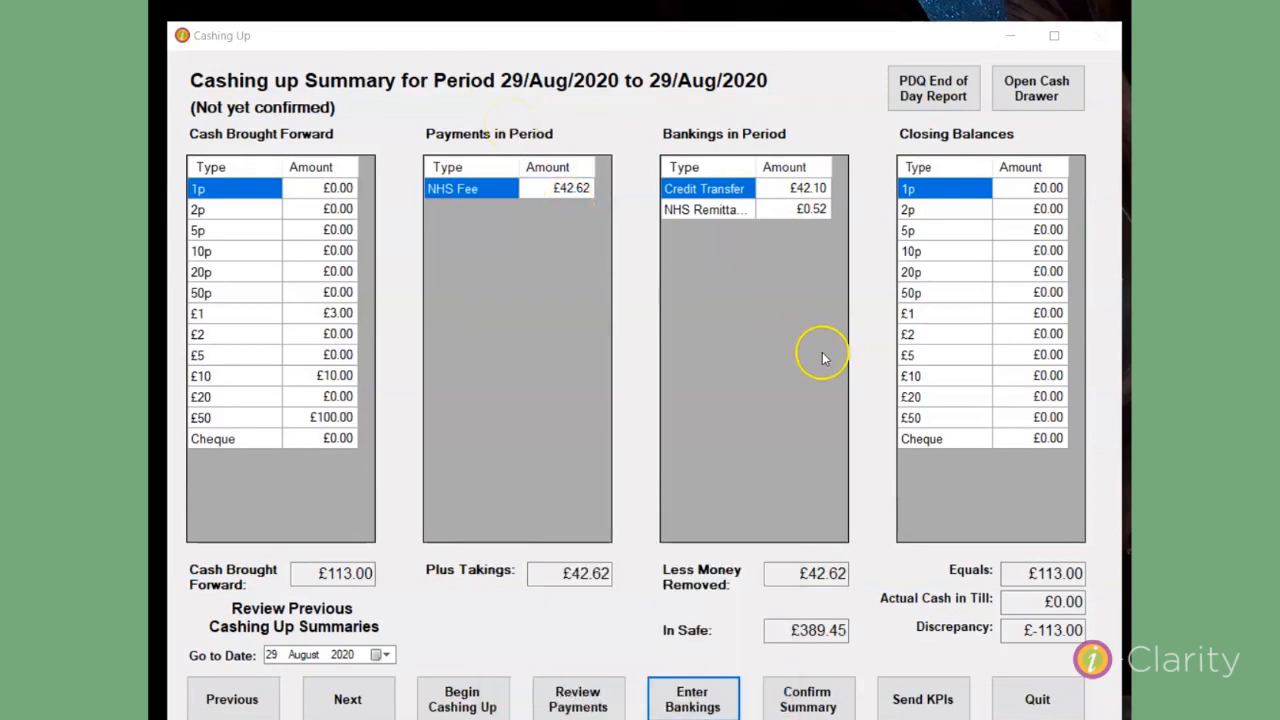
click(1030, 706)
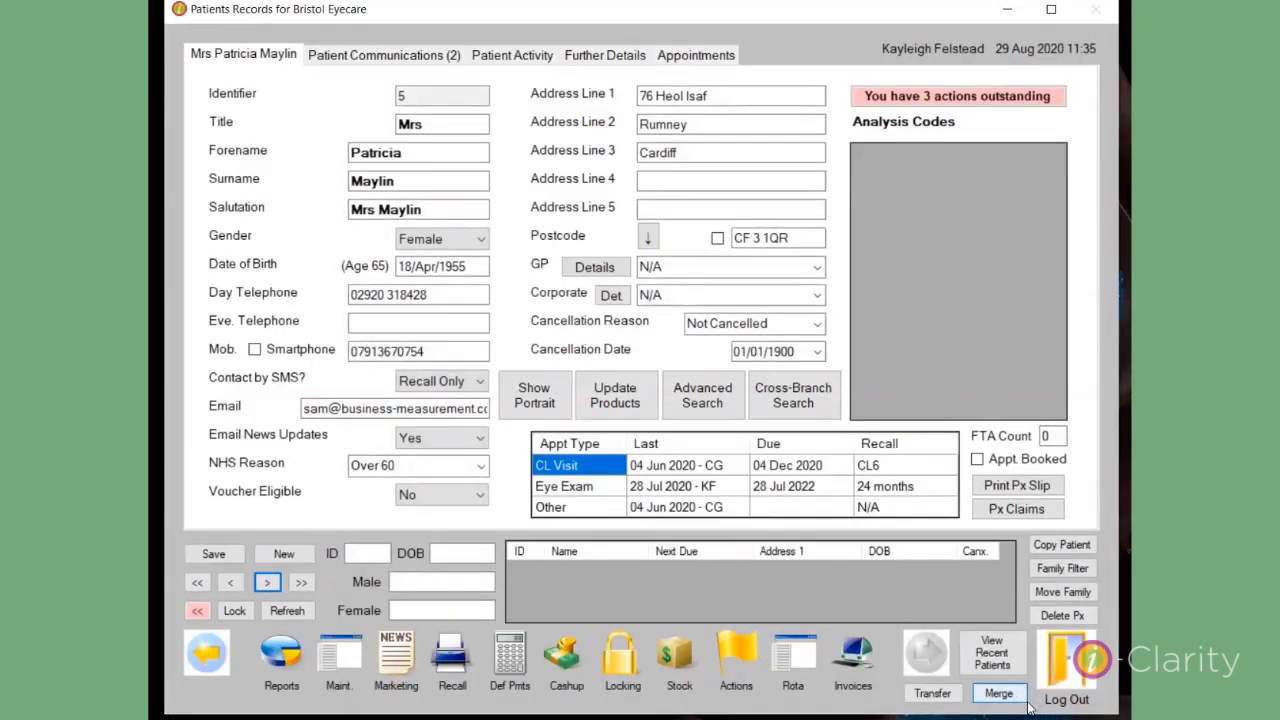